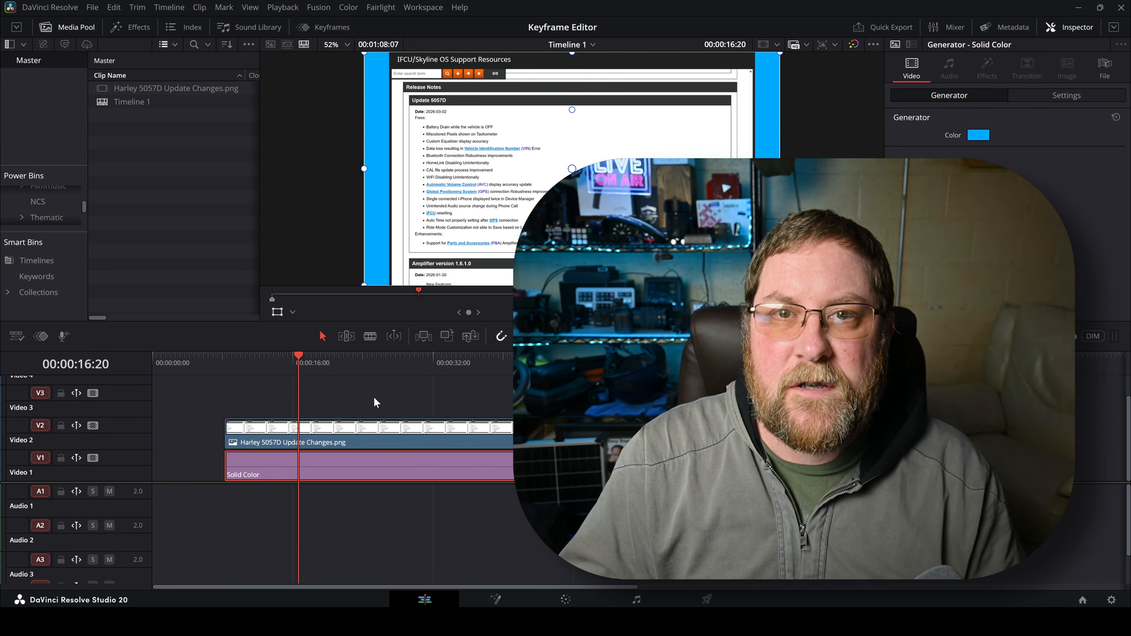
Select the Harley 5057D Update Changes.png clip and enable its on-screen Transform controls in the viewer
click(439, 426)
click(443, 434)
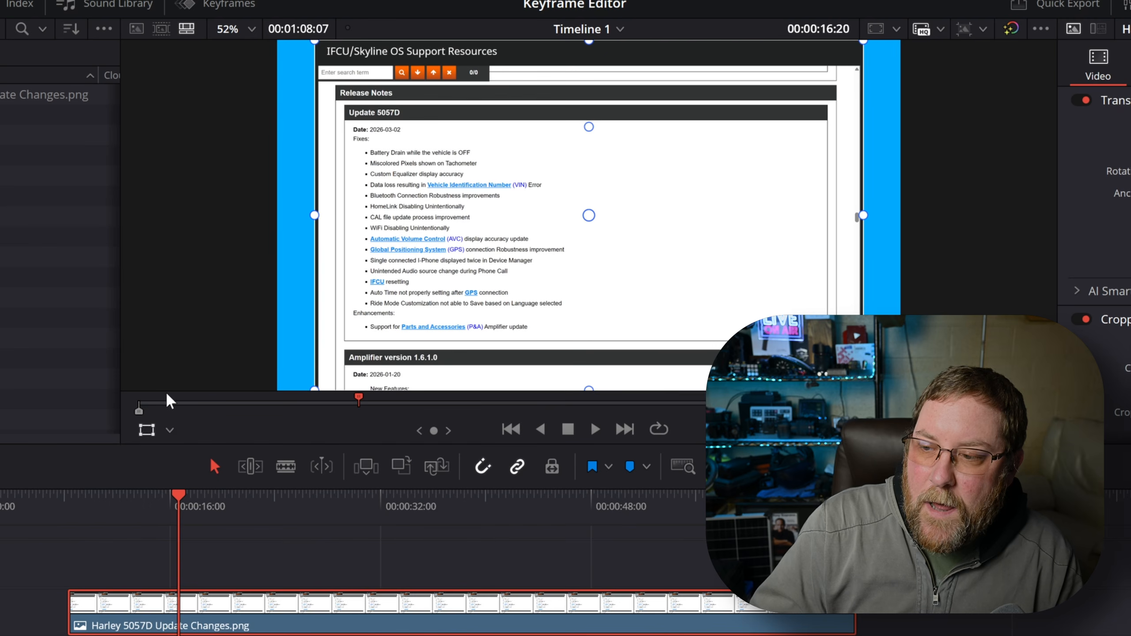
click(146, 430)
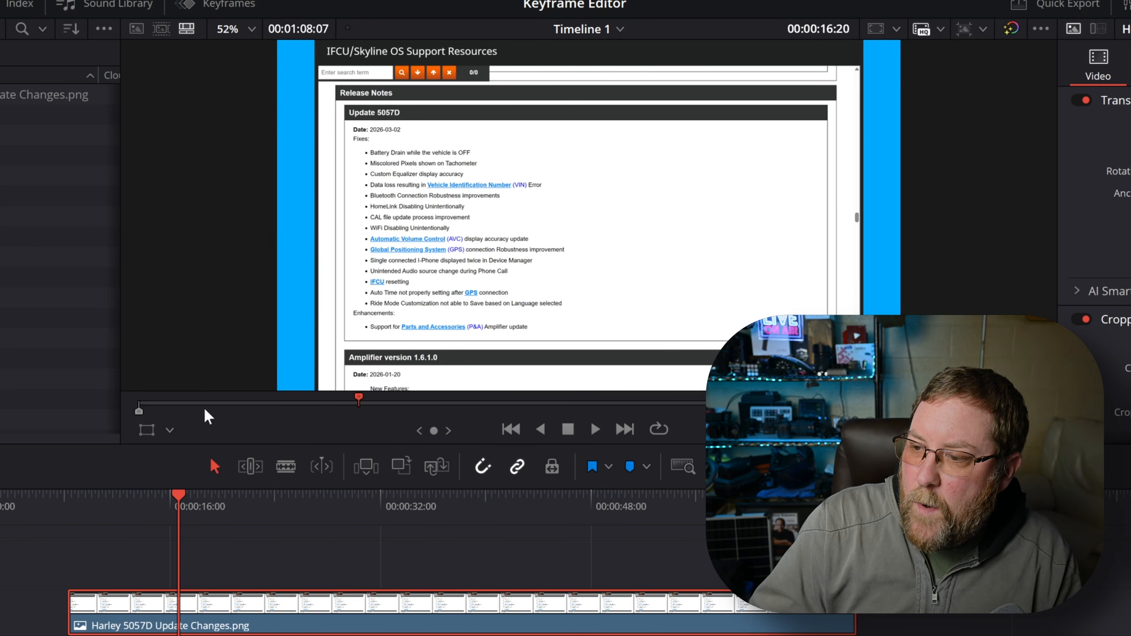
click(147, 432)
mouse_move(525, 241)
mouse_down()
mouse_move(443, 216)
mouse_move(544, 236)
mouse_move(530, 255)
mouse_up()
key(ctrl+z)
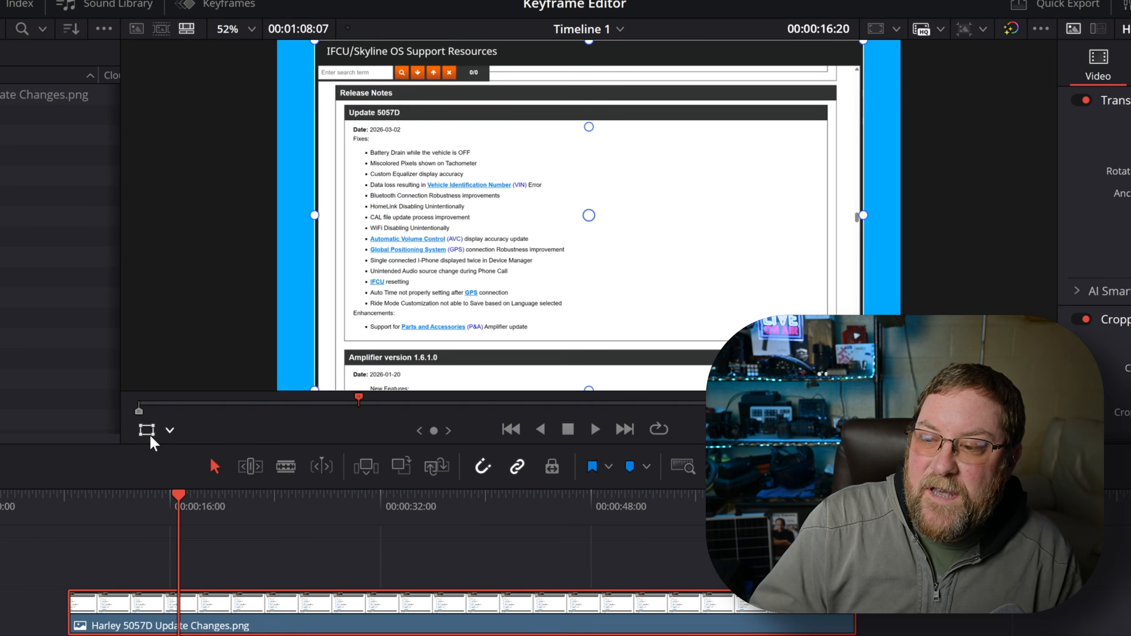
click(170, 429)
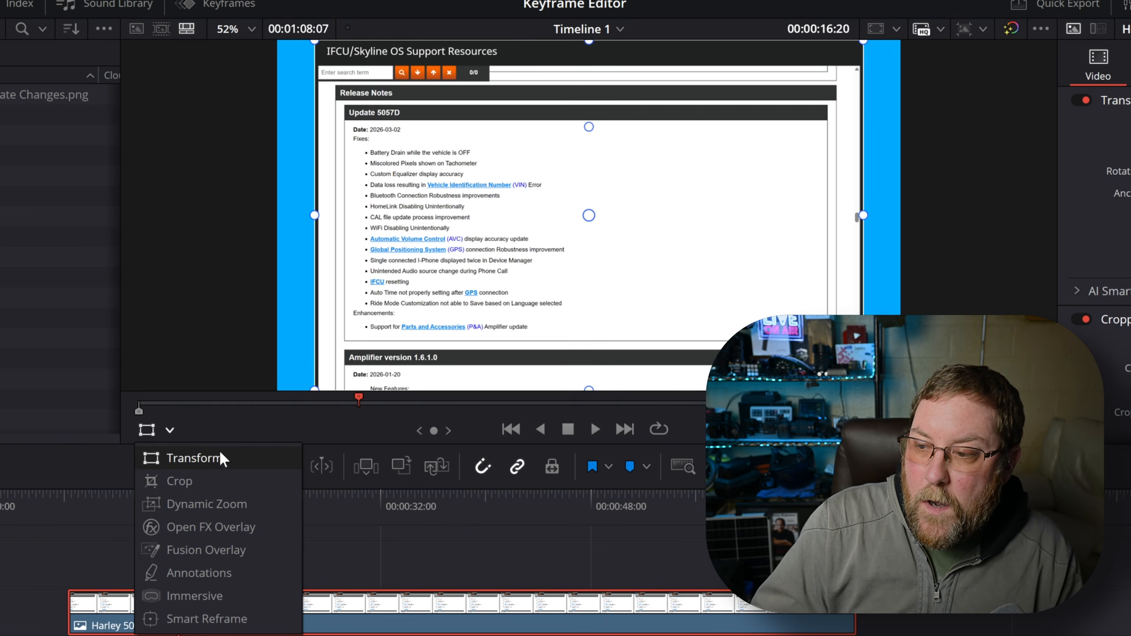
click(199, 460)
Reposition the image to about X 2049, Y 26.8 and enlarge it to a linked zoom of 1.870
mouse_move(424, 336)
mouse_down()
mouse_move(572, 310)
mouse_move(384, 345)
mouse_move(432, 343)
mouse_up()
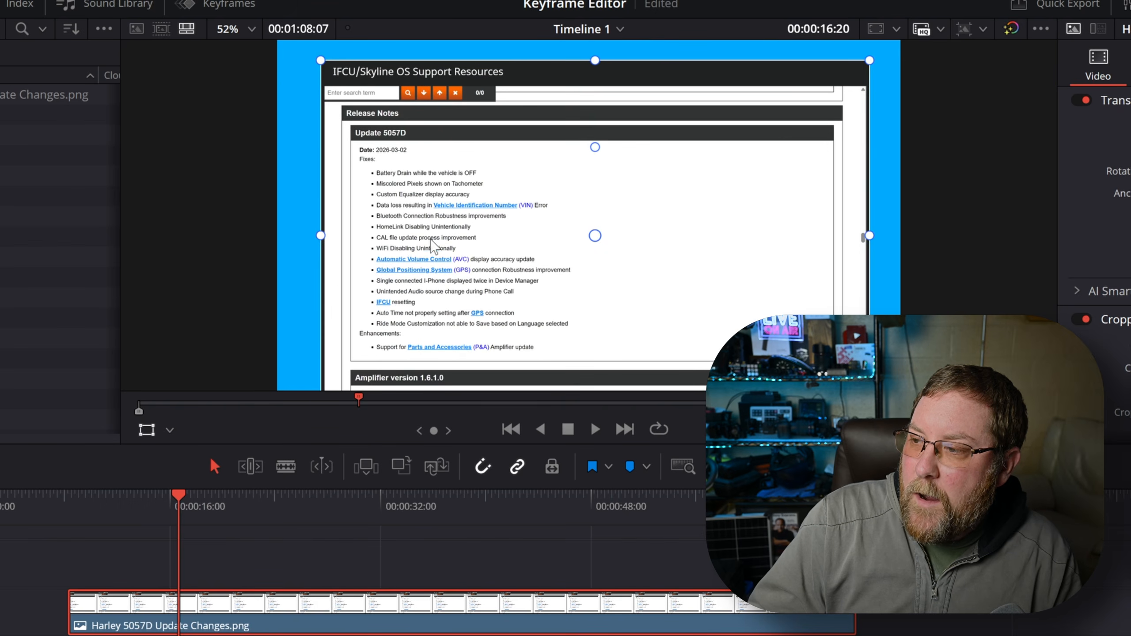
drag(459, 152, 665, 126)
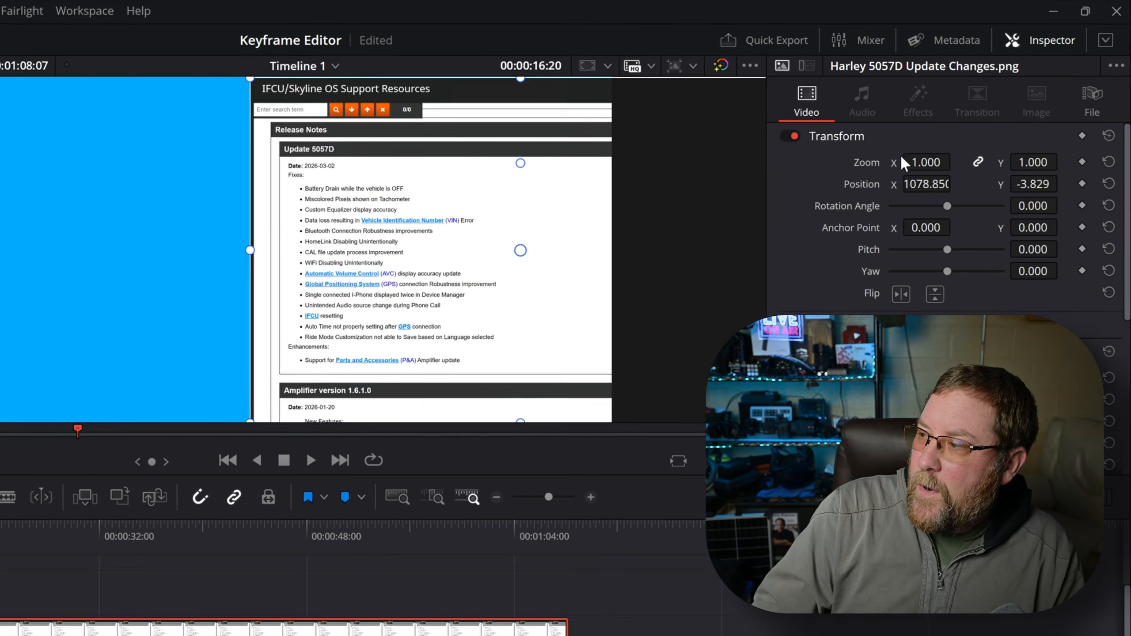
drag(904, 163, 962, 163)
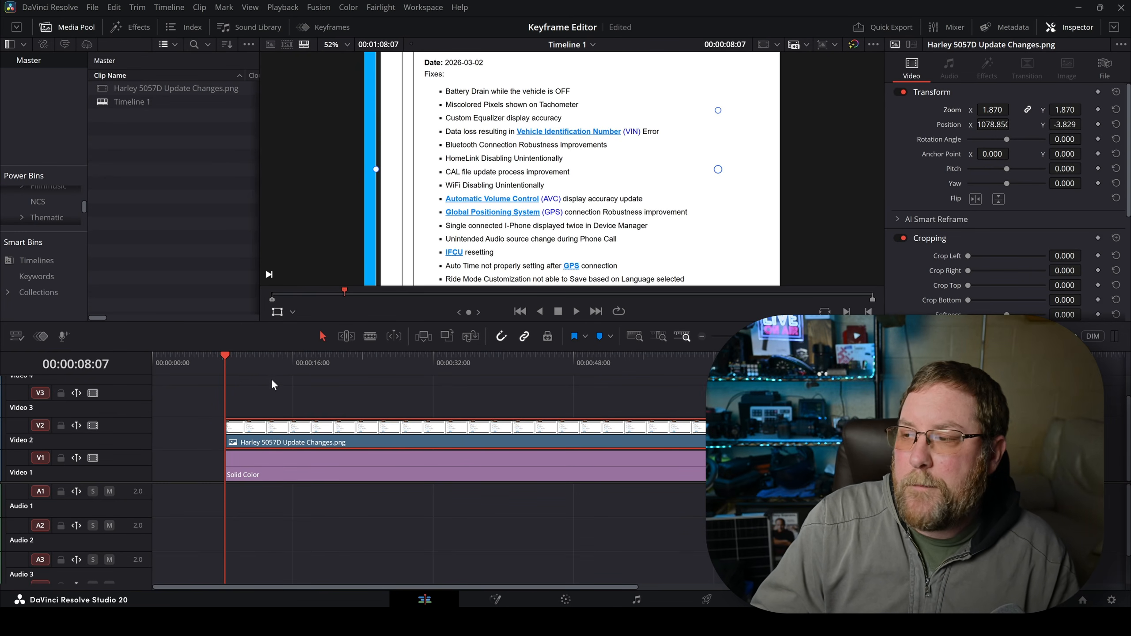
drag(481, 217, 601, 211)
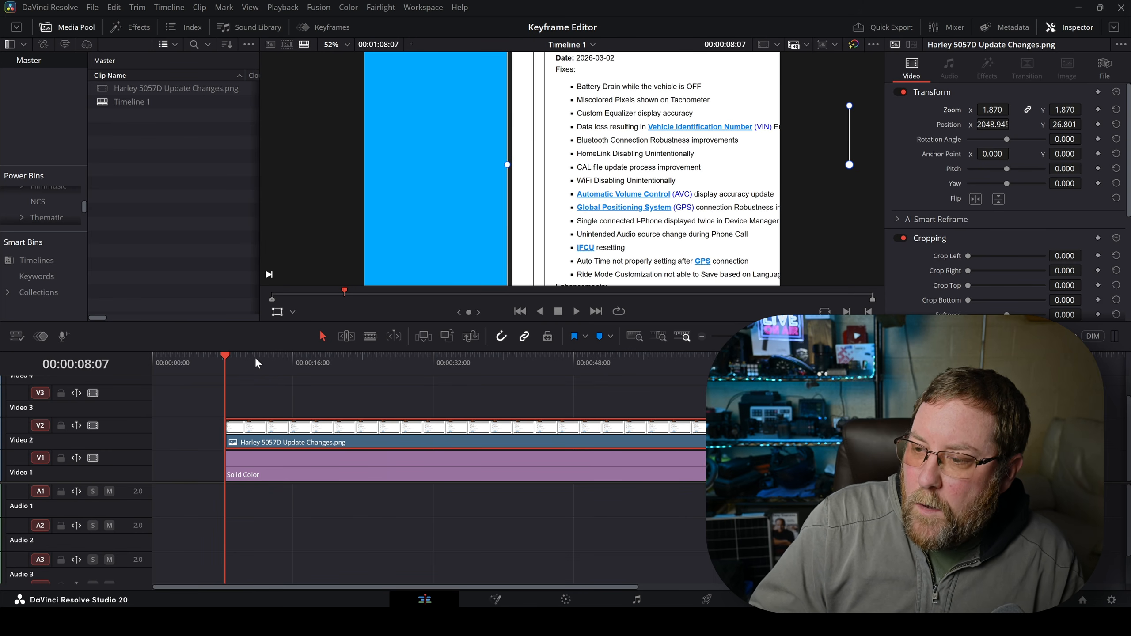
Add a keyframe for all Transform parameters of the image clip at 00:00:14:12
click(279, 363)
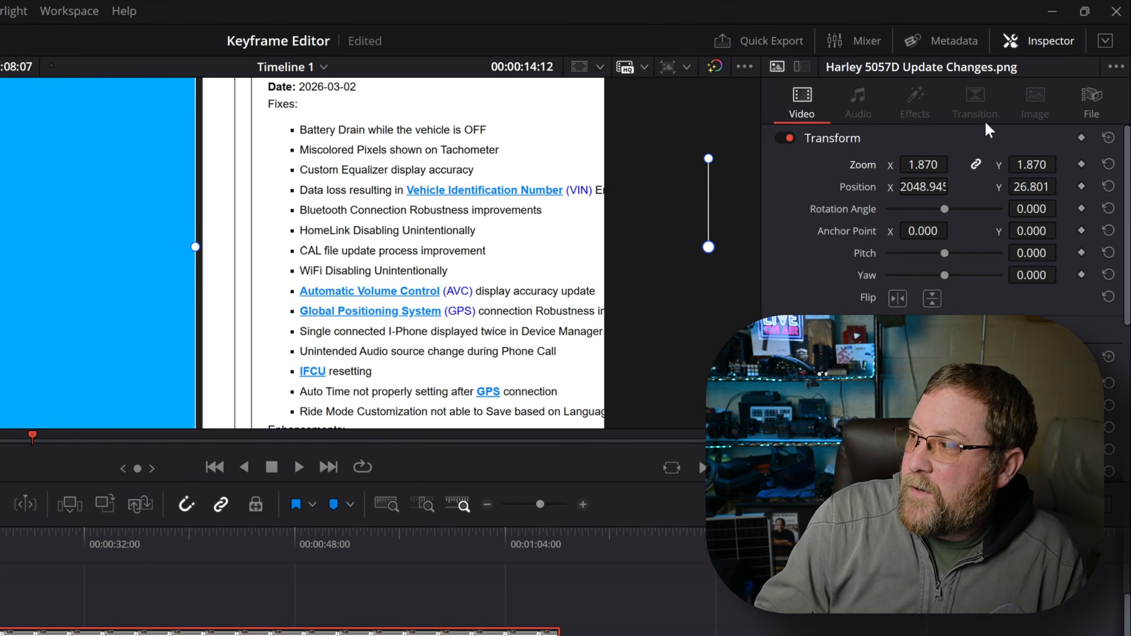
click(1047, 42)
click(1040, 43)
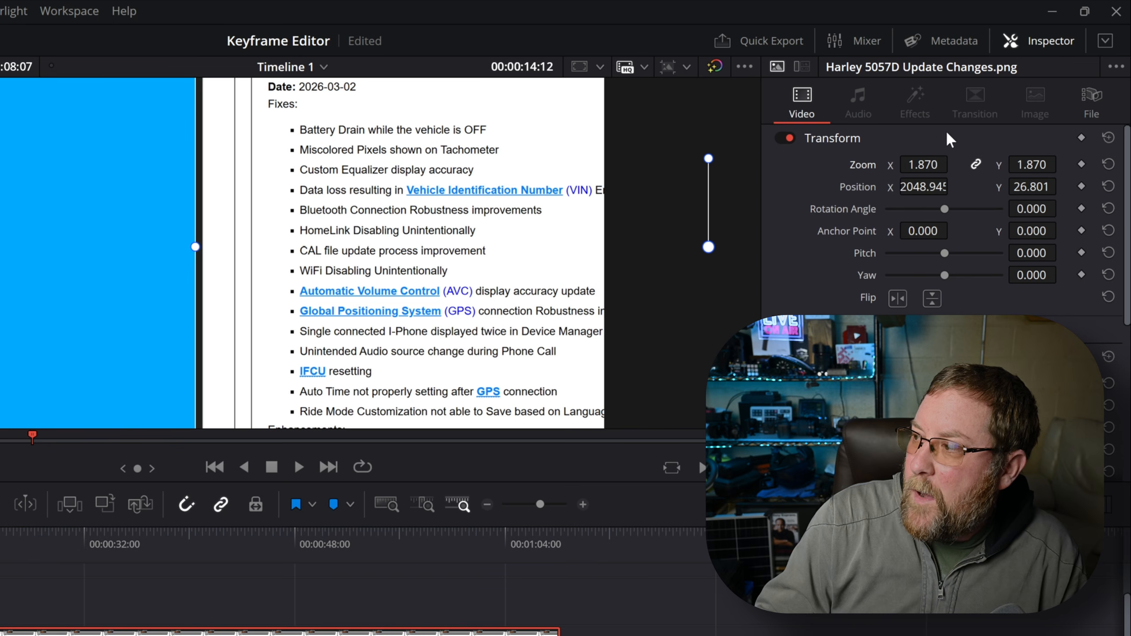
click(1081, 137)
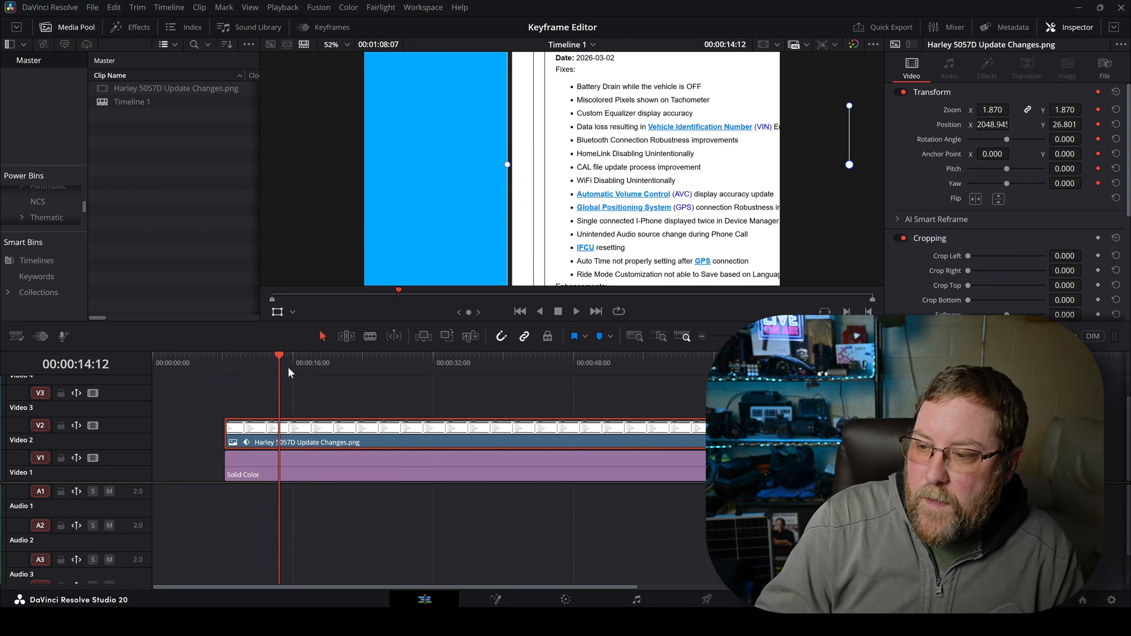
Advance two seconds to 00:00:16:12 and set Position Y to 364.801 to animate the page scroll
key(shift+Right)
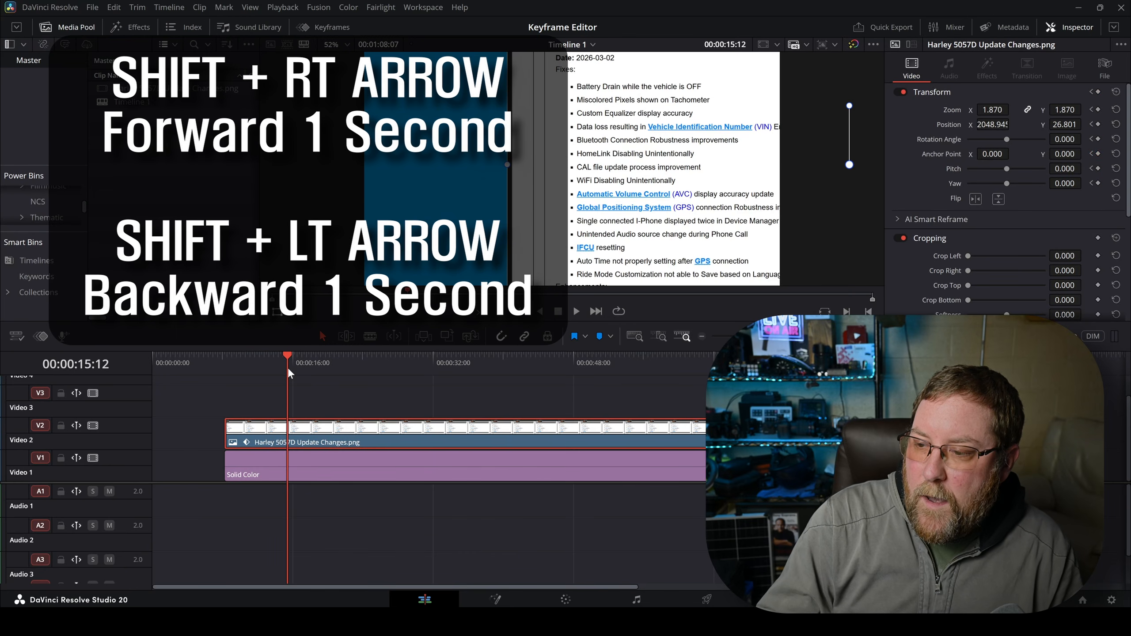
key(shift+Right)
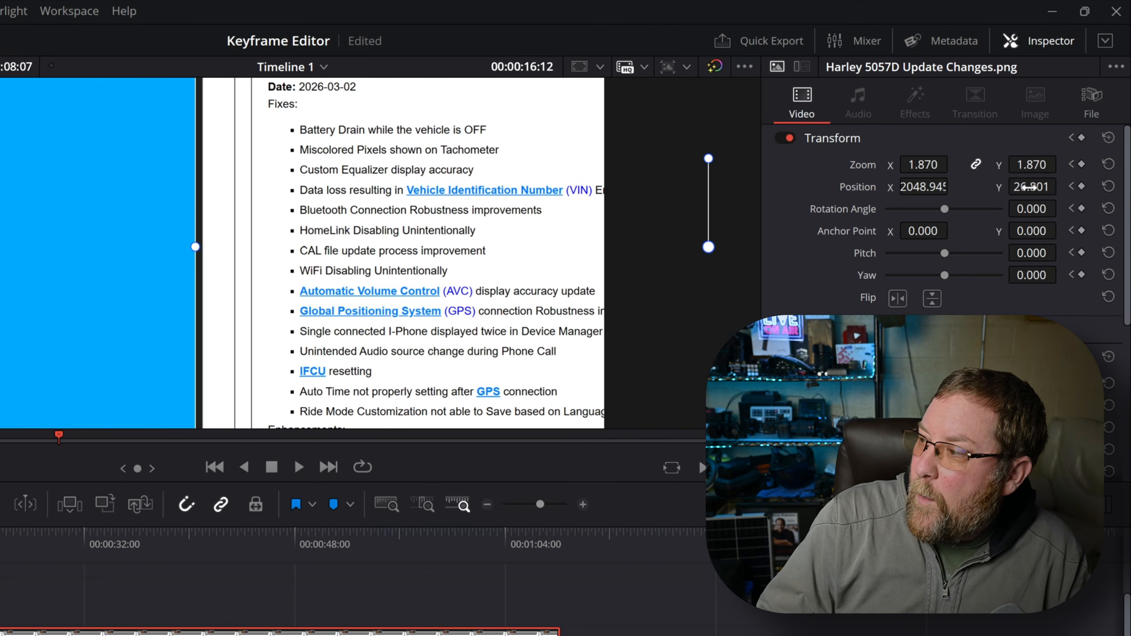
drag(1028, 187, 1061, 185)
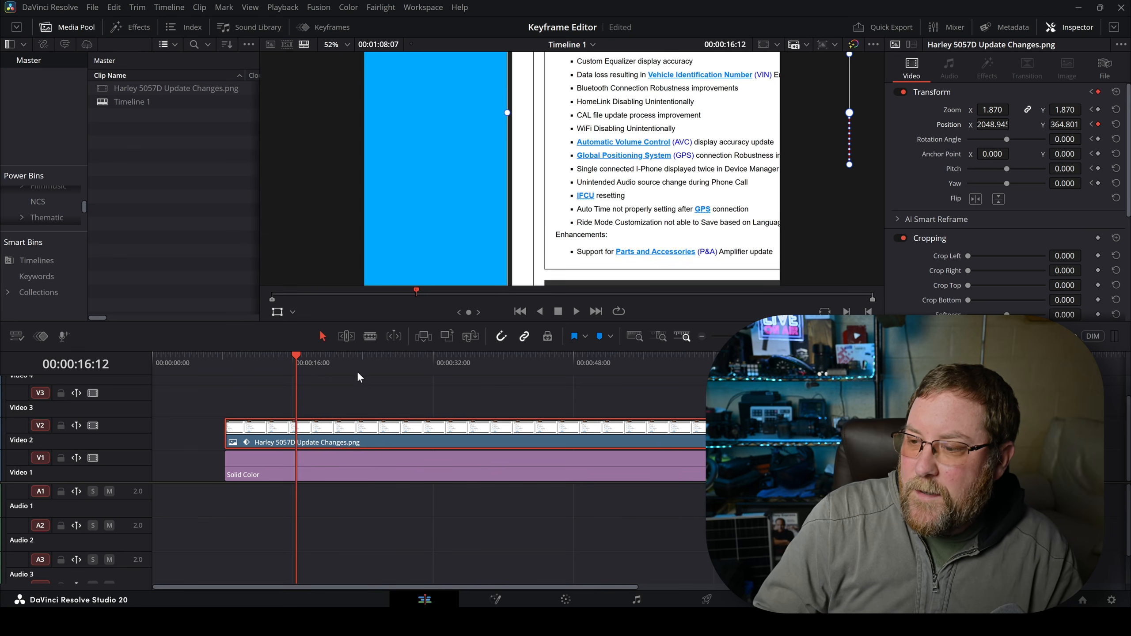
Add a holding Transform keyframe at 00:00:23:16 and set Position Y to 670.801 at 00:00:26:29
click(359, 361)
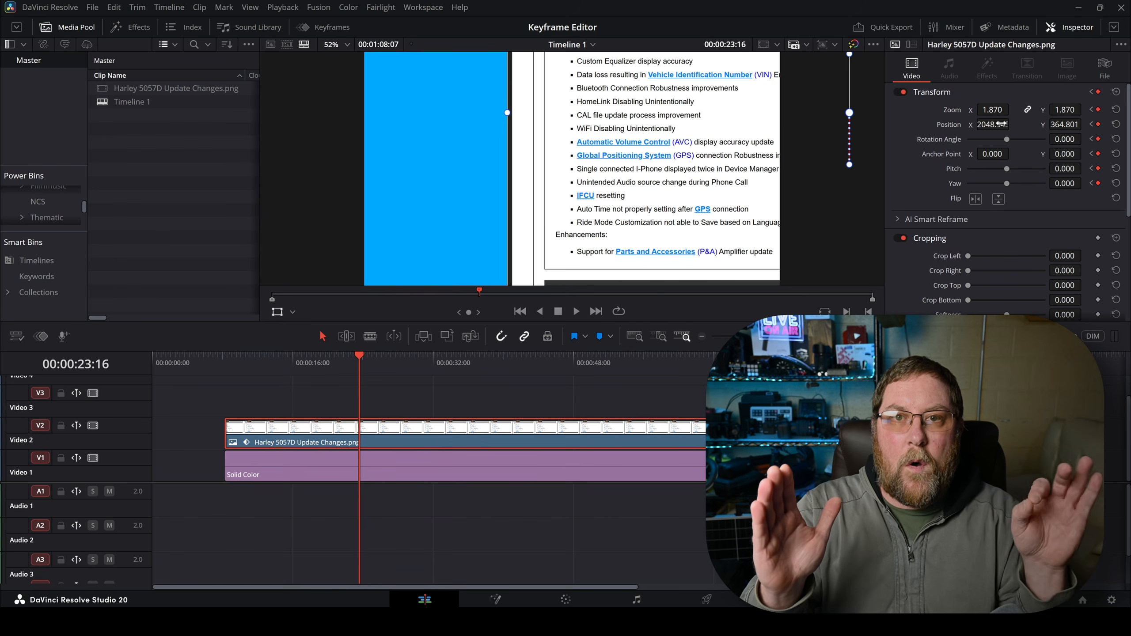
click(389, 362)
drag(1064, 125, 1062, 130)
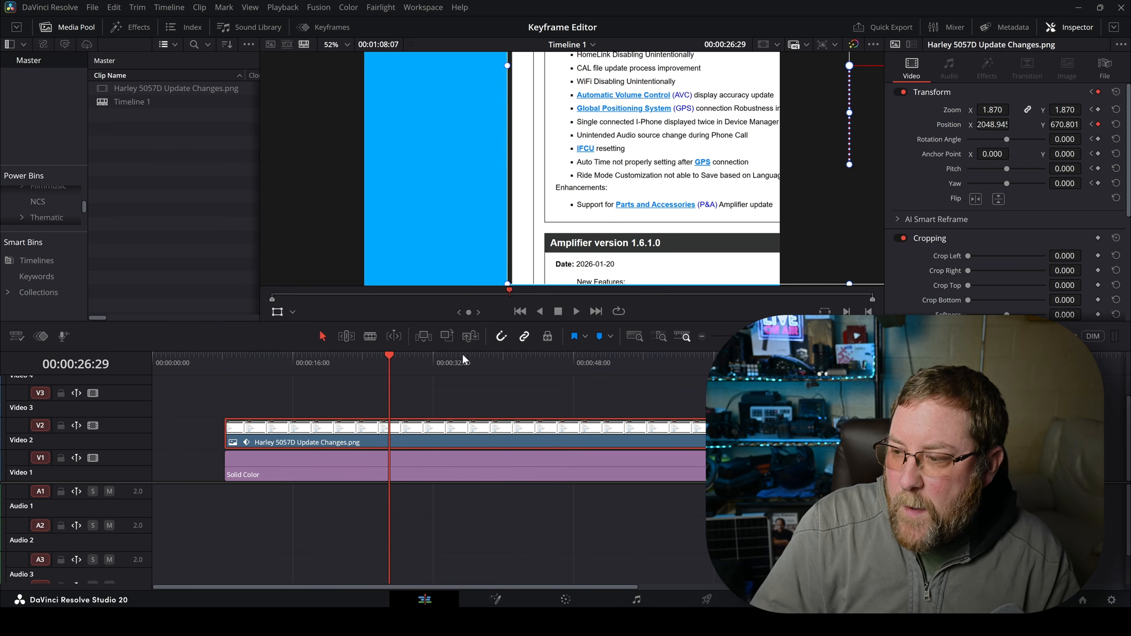
Add a holding Transform keyframe at 00:00:36:27, and at 00:00:43:02 set the zoom to 2.650 and Position X to about 2980
click(475, 362)
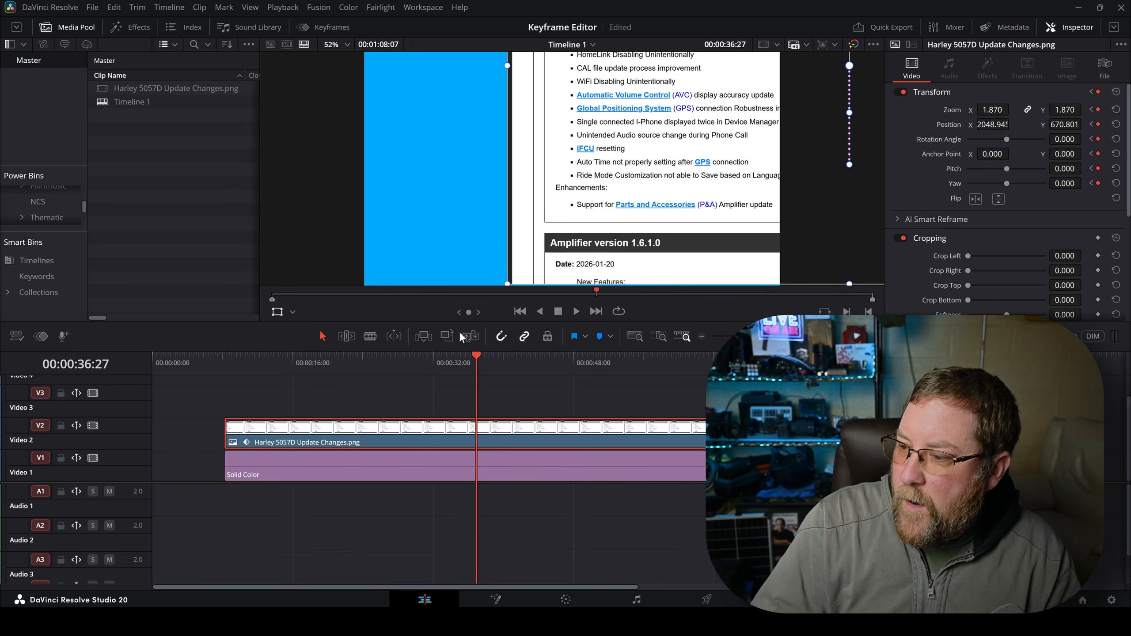
click(518, 360)
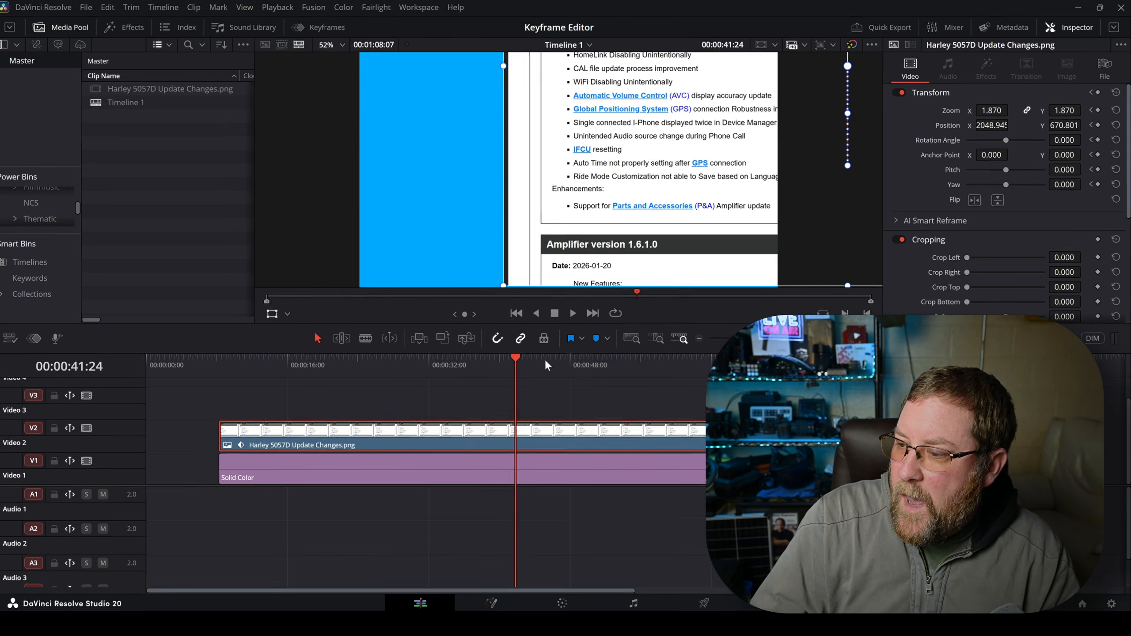
click(531, 361)
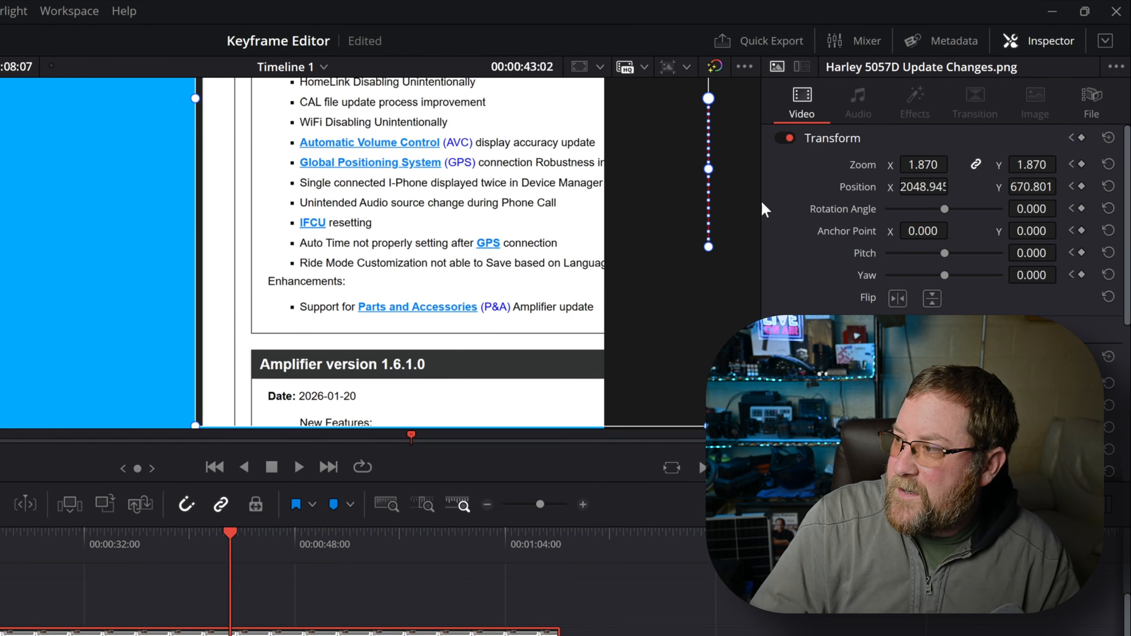
drag(923, 165, 912, 189)
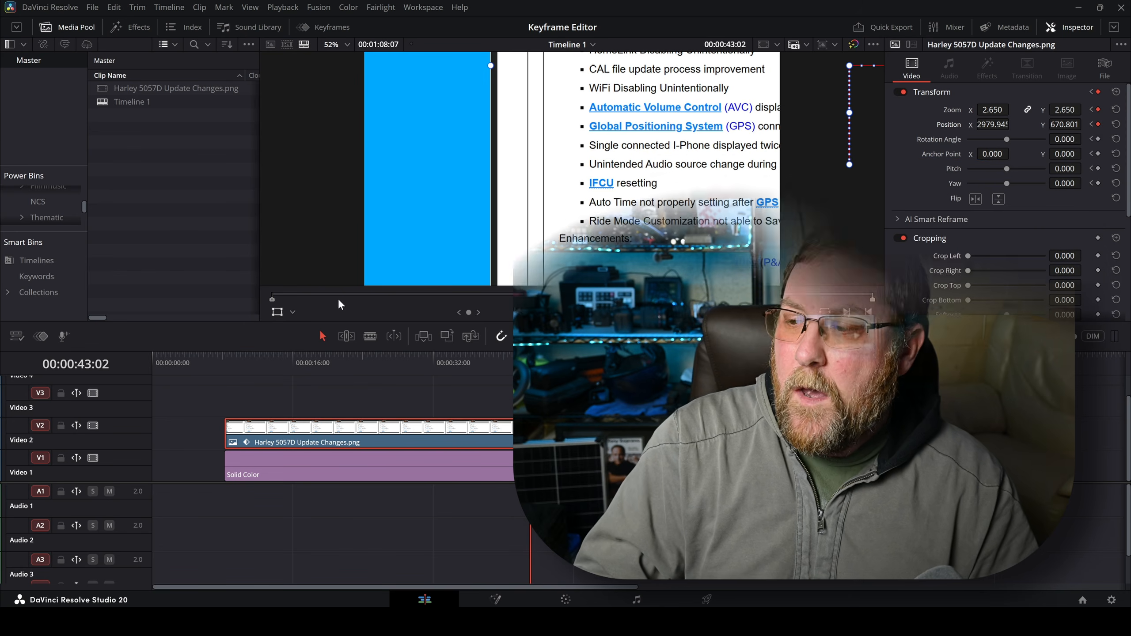
Go to the previous Transform keyframe and show an enlarged keyframe editor beneath the timeline tracks
click(353, 392)
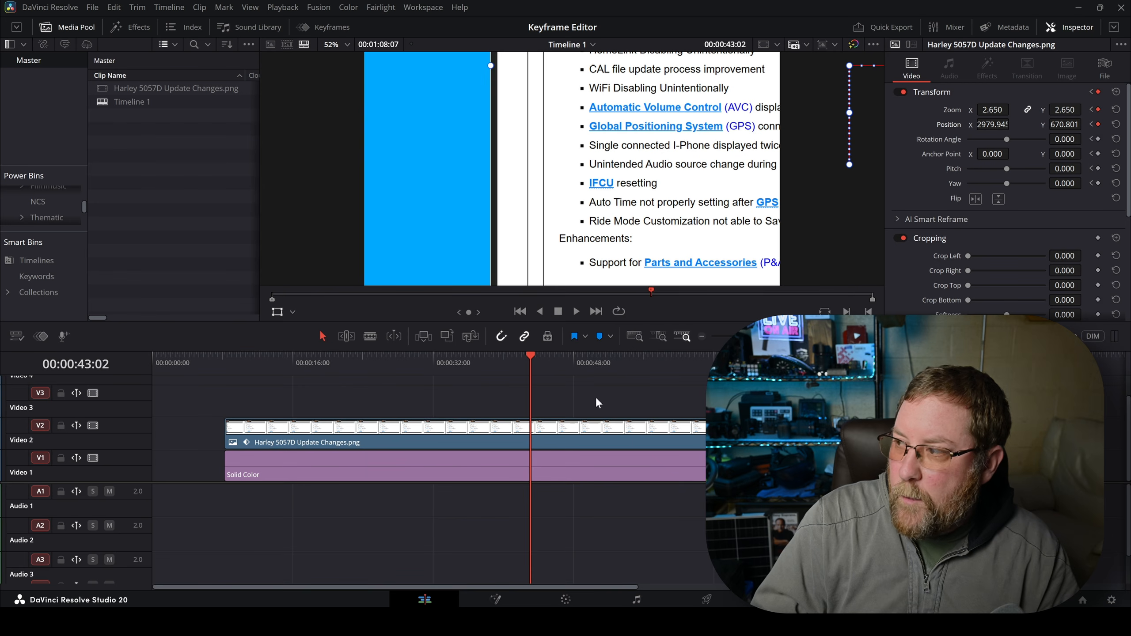
click(1091, 93)
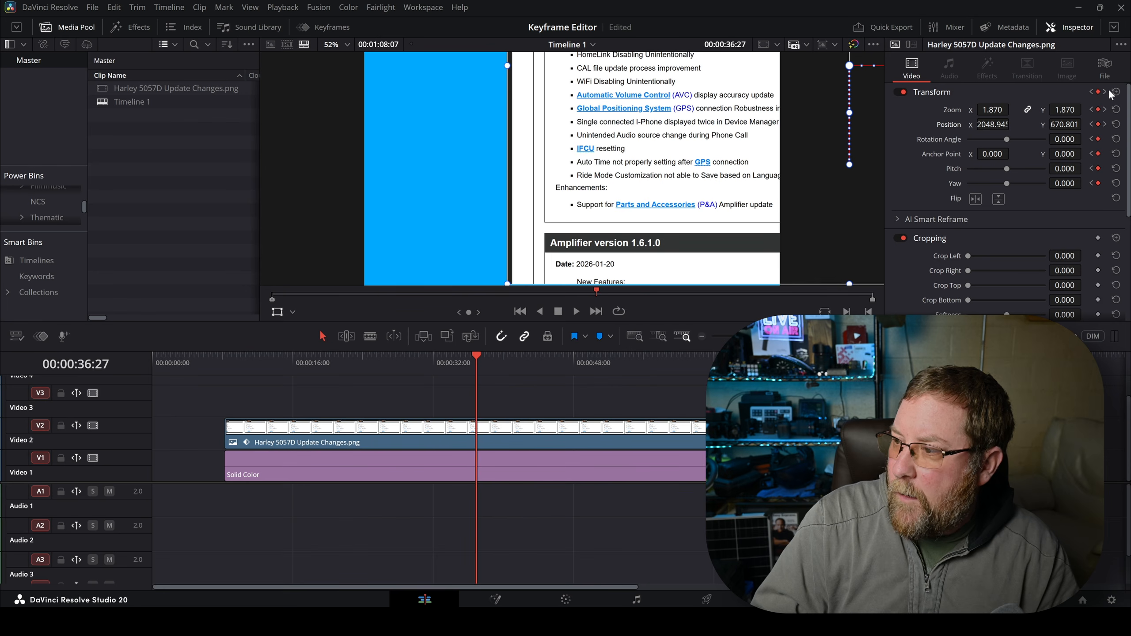
click(41, 337)
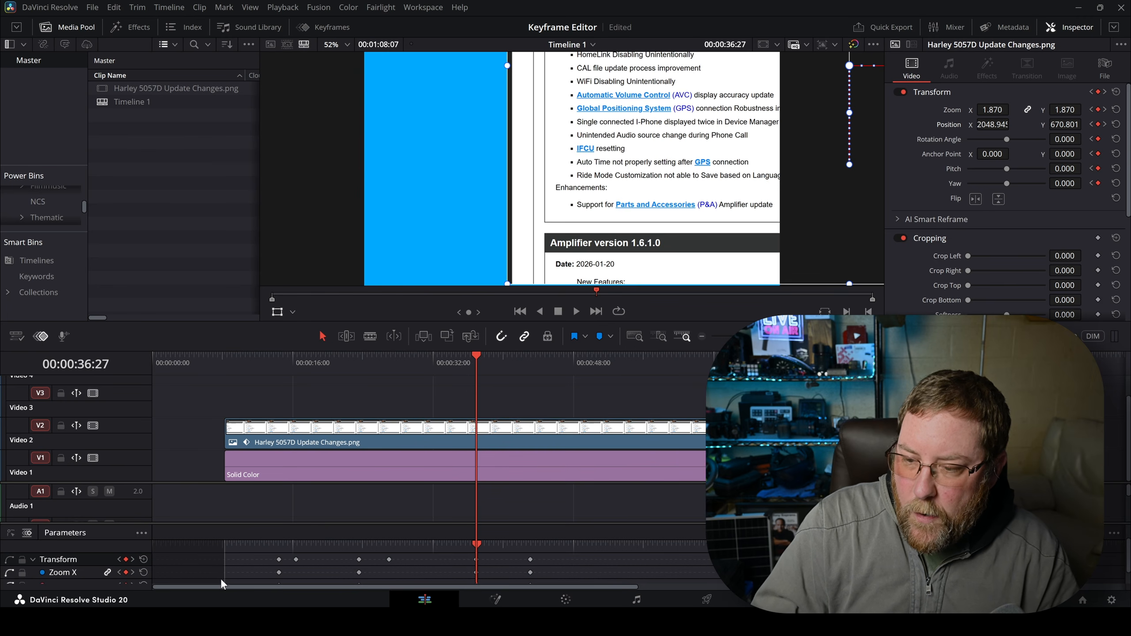
drag(175, 525, 173, 437)
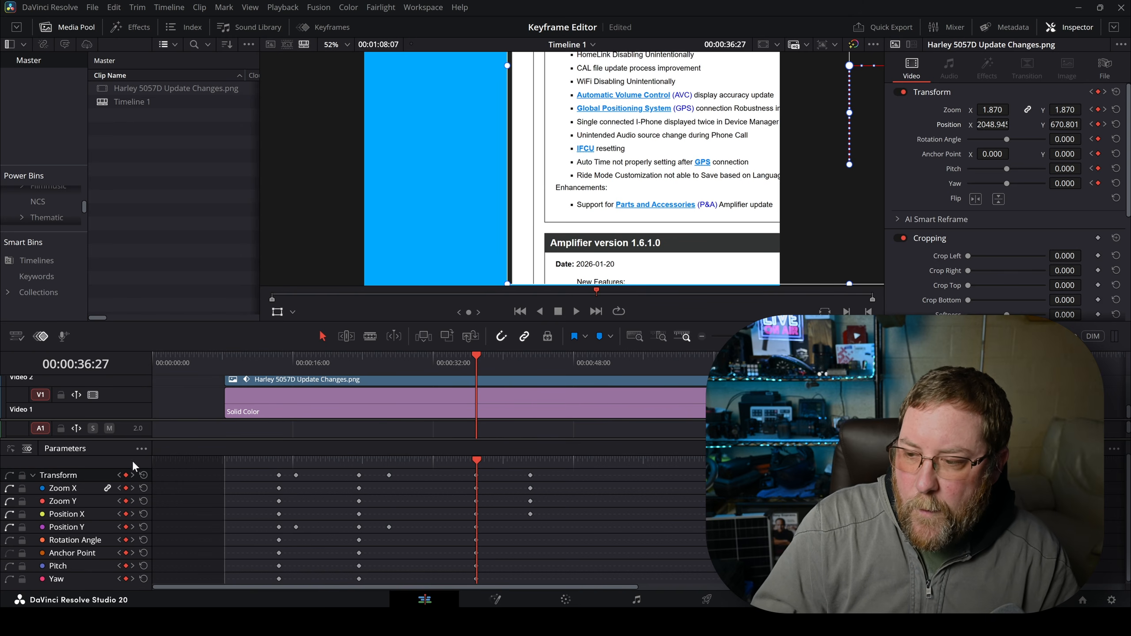
drag(213, 440, 224, 403)
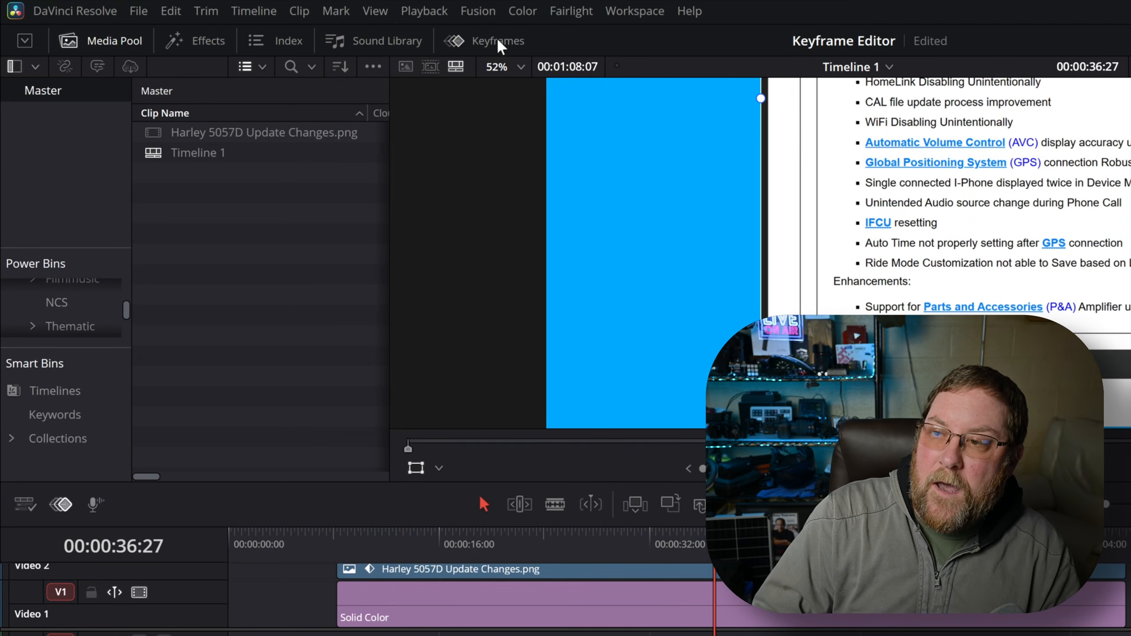
Open the separate Keyframes panel and switch its list to all video parameters and back to only parameters with keyframes
click(496, 38)
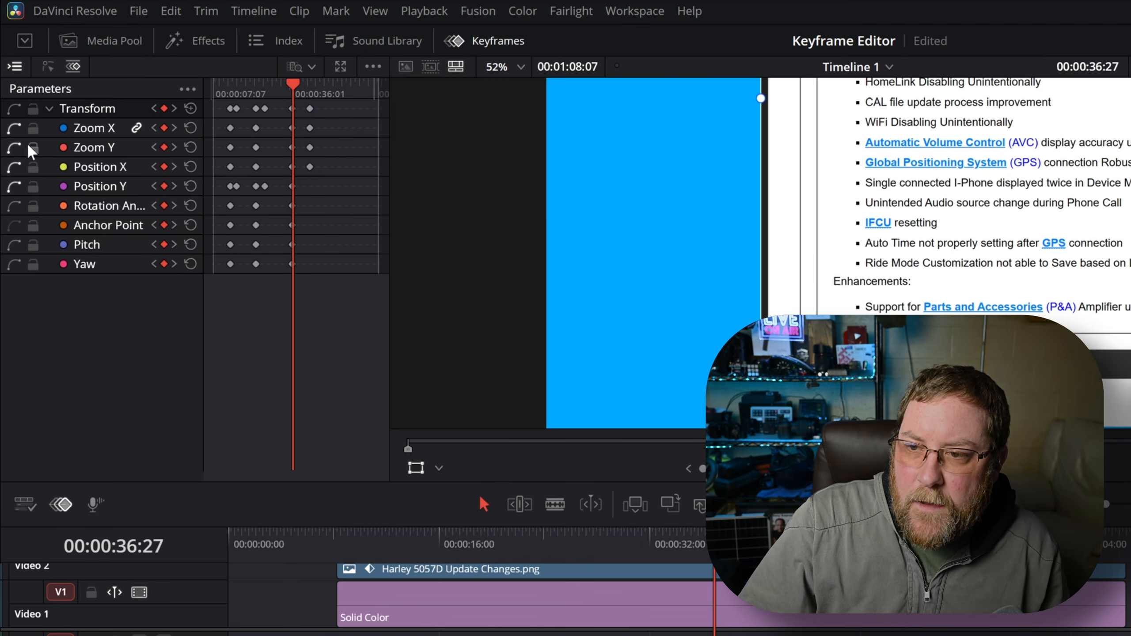
click(188, 90)
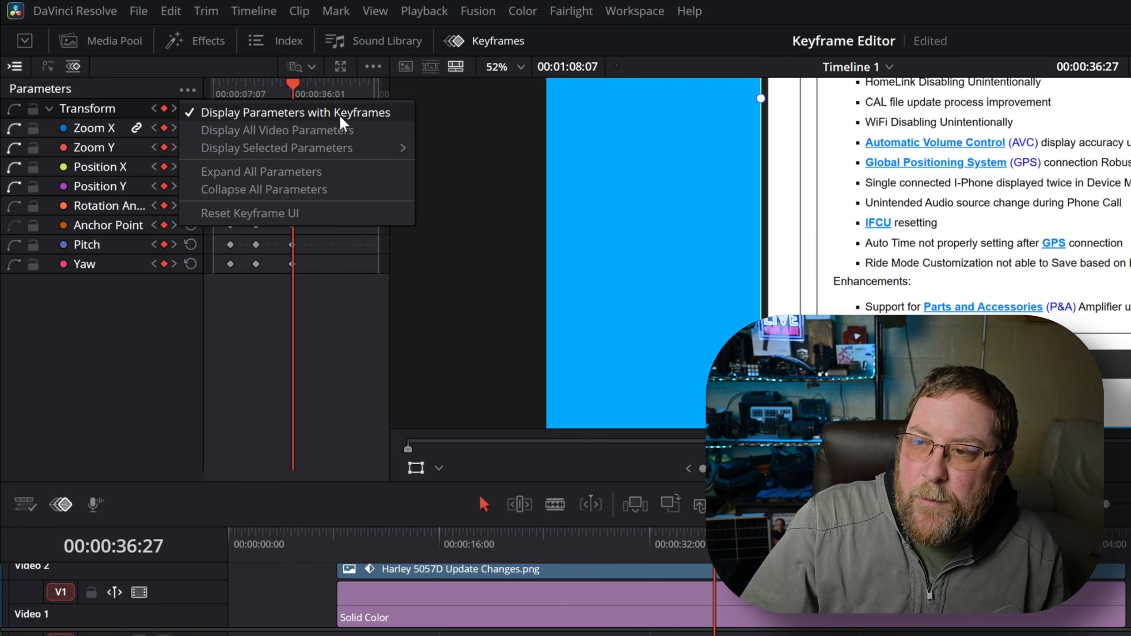
click(312, 134)
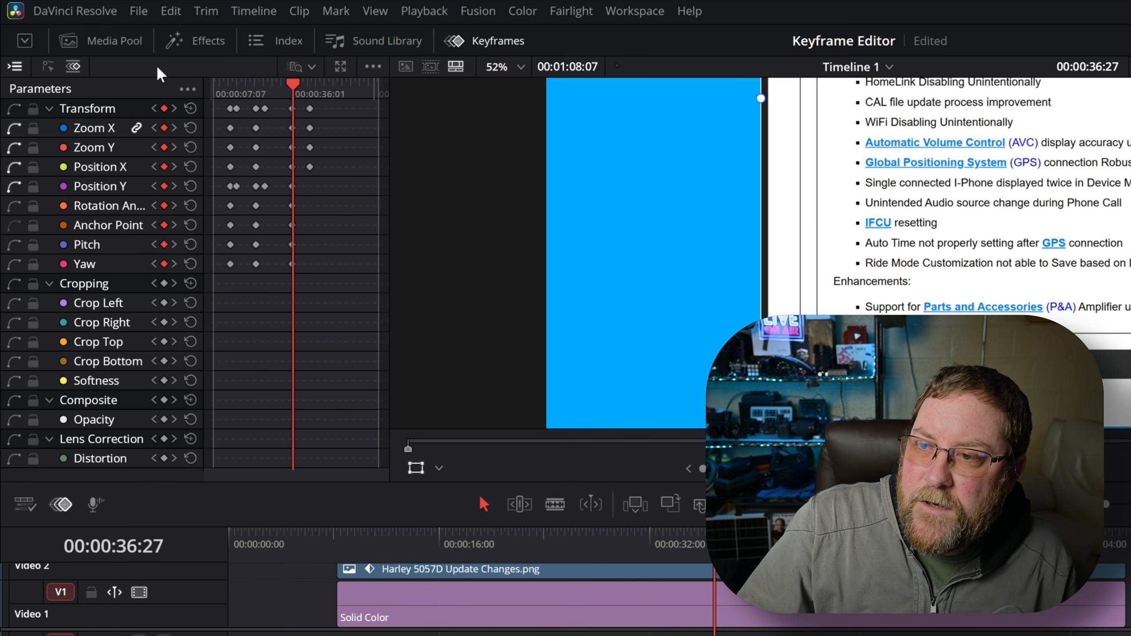
click(189, 90)
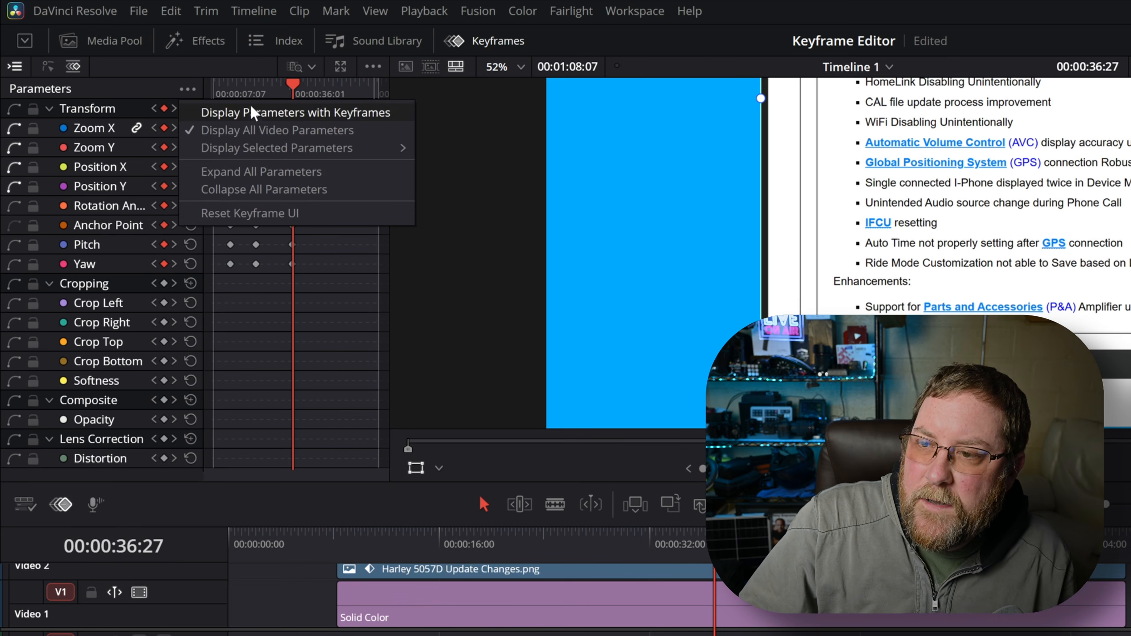
click(262, 113)
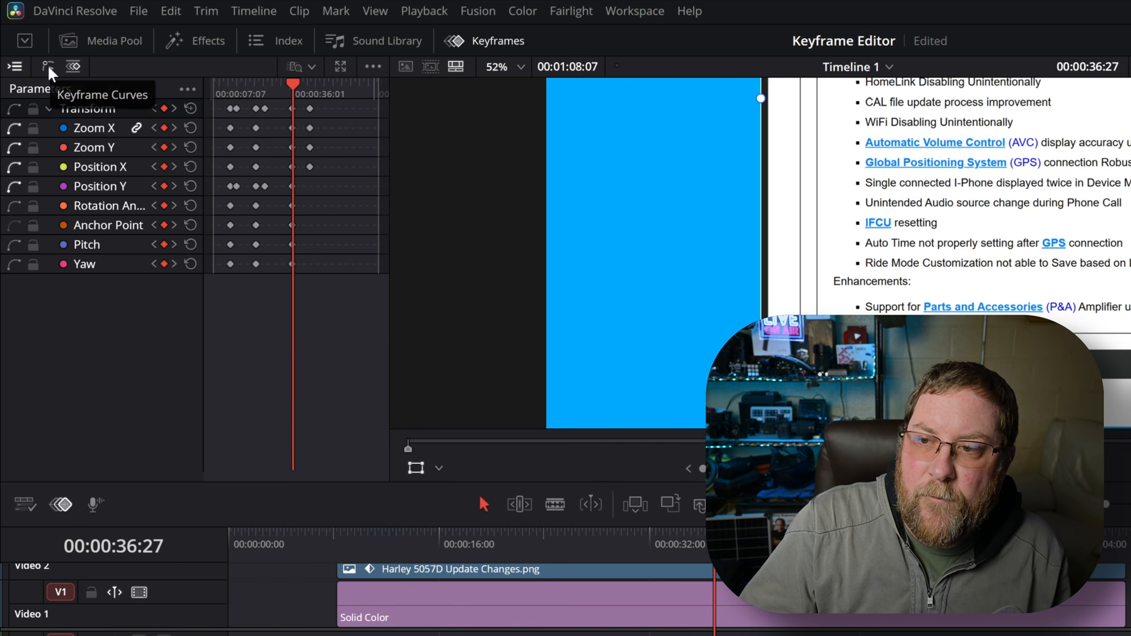
Display the Keyframe Curves and widen the graph area
click(47, 66)
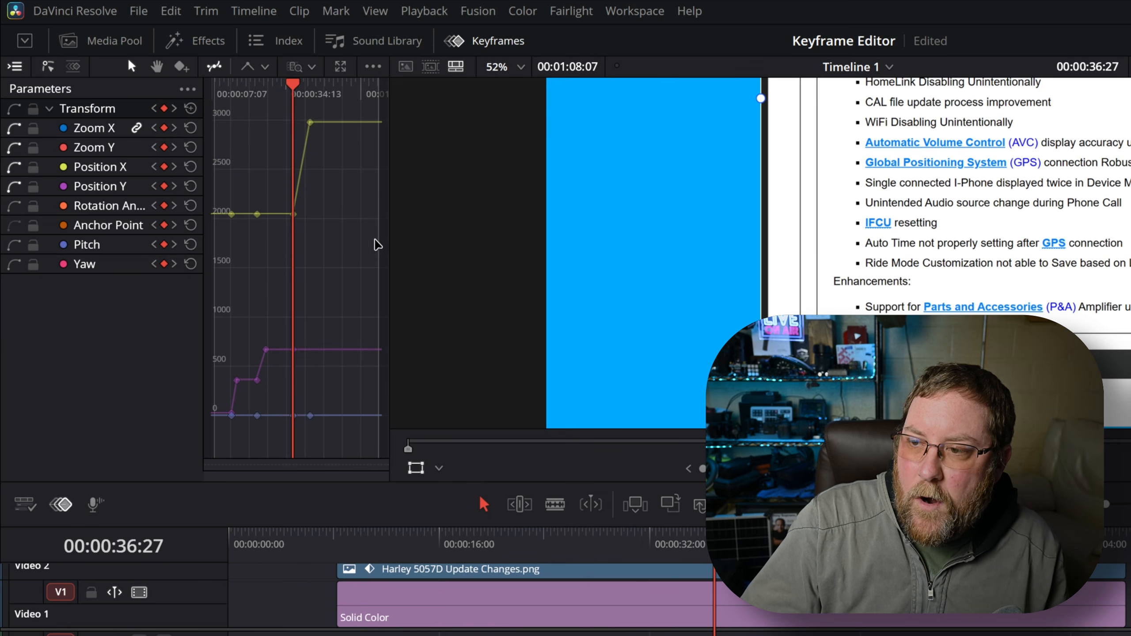
drag(388, 245, 531, 247)
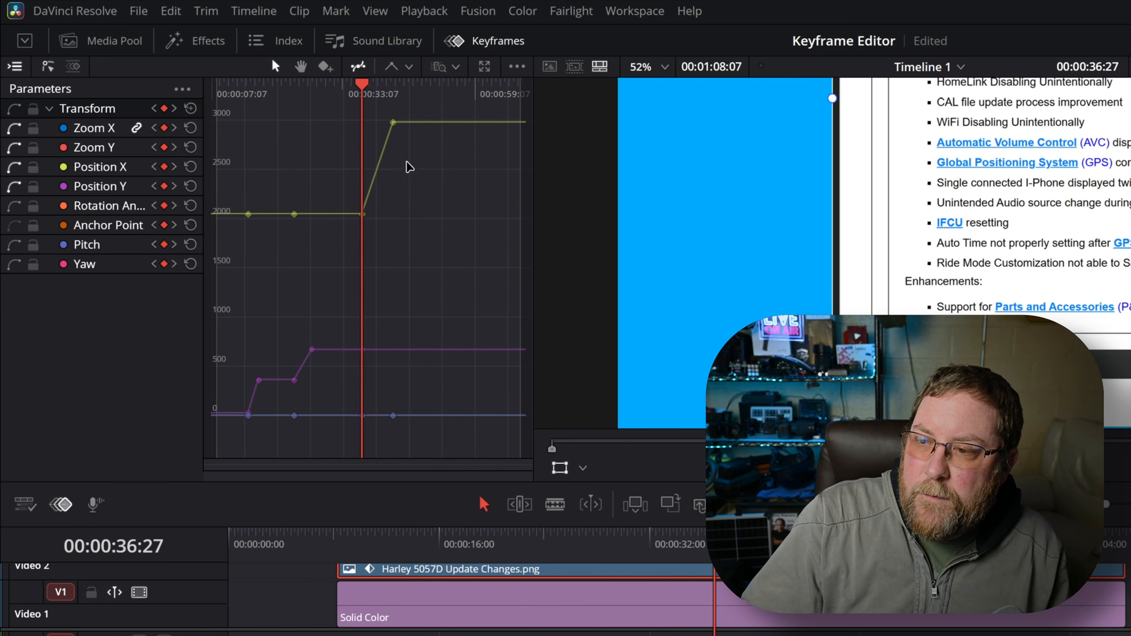
View the easing options for the Position Y keyframe at 00:00:26:29, and return the playhead to 00:00:13:14
click(312, 95)
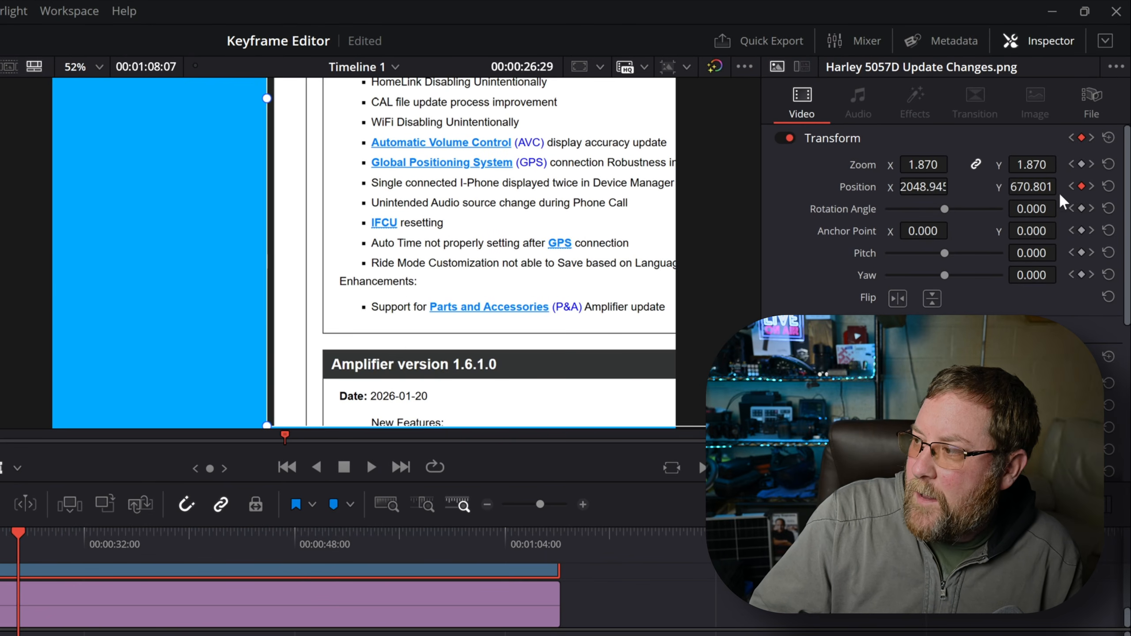
right_click(1081, 183)
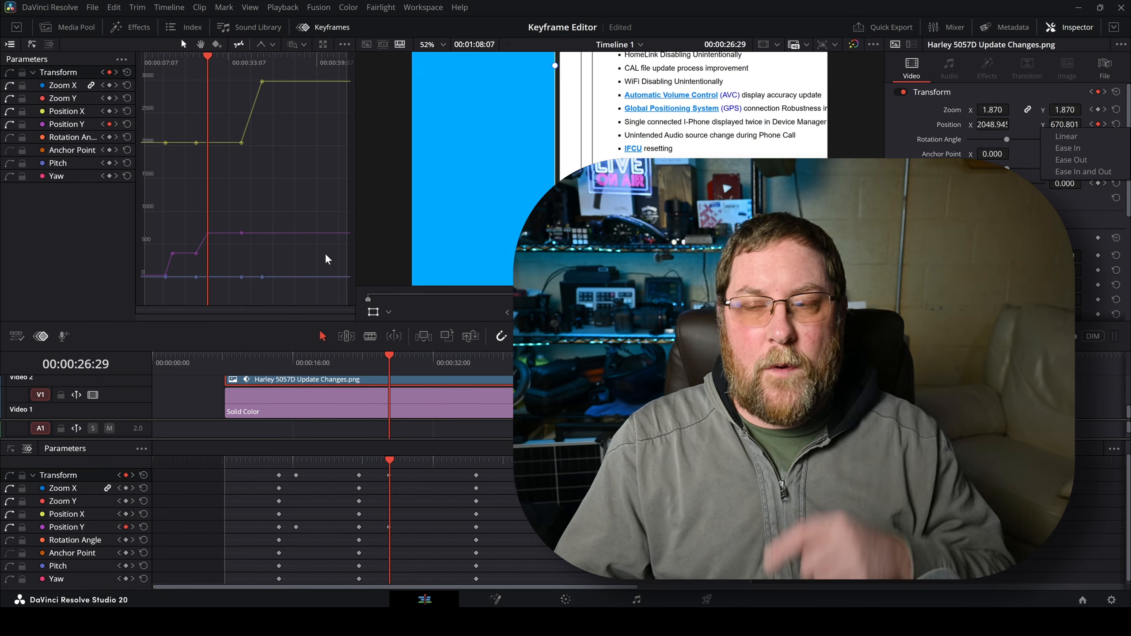
click(272, 359)
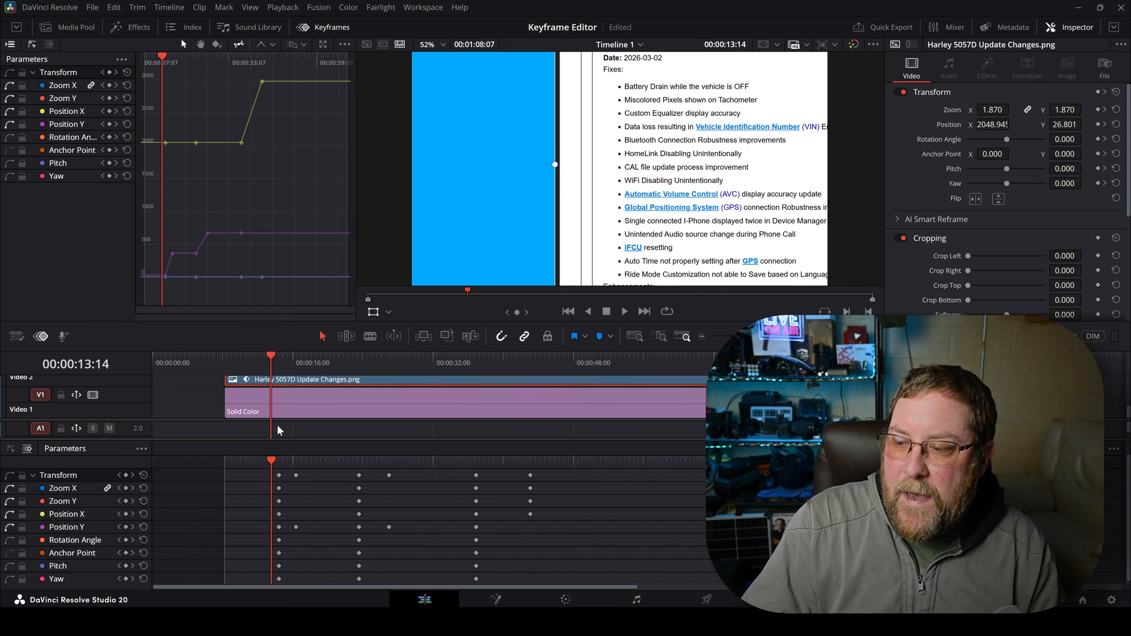
Play back the release-notes image animation from 00:00:13:14, skipping ahead to the second and third keyframed moves
key(space)
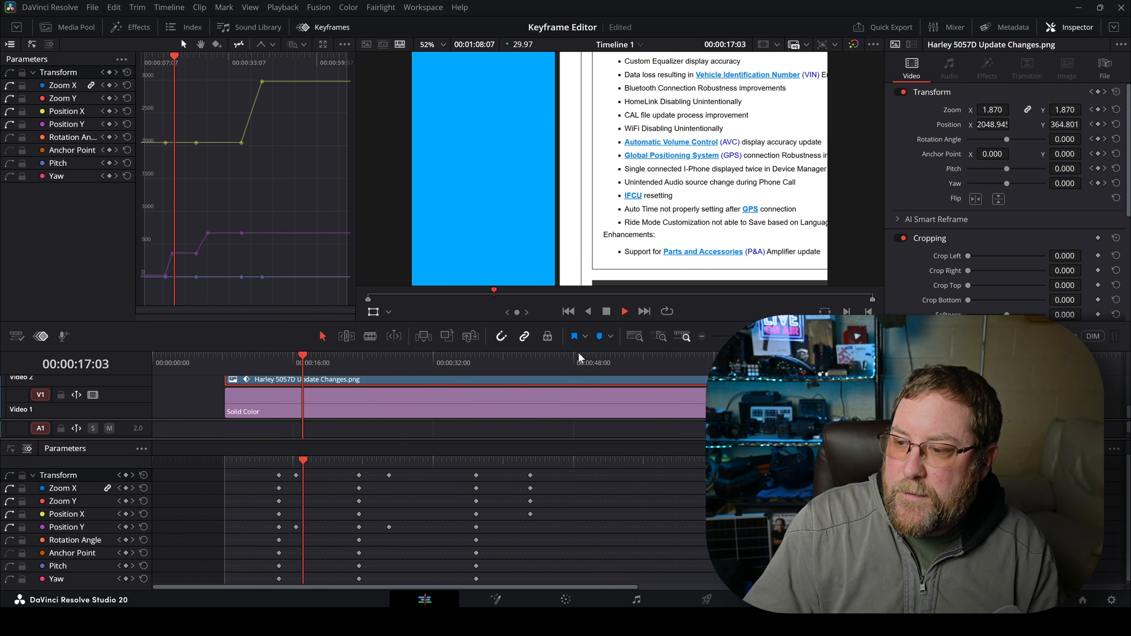
click(350, 364)
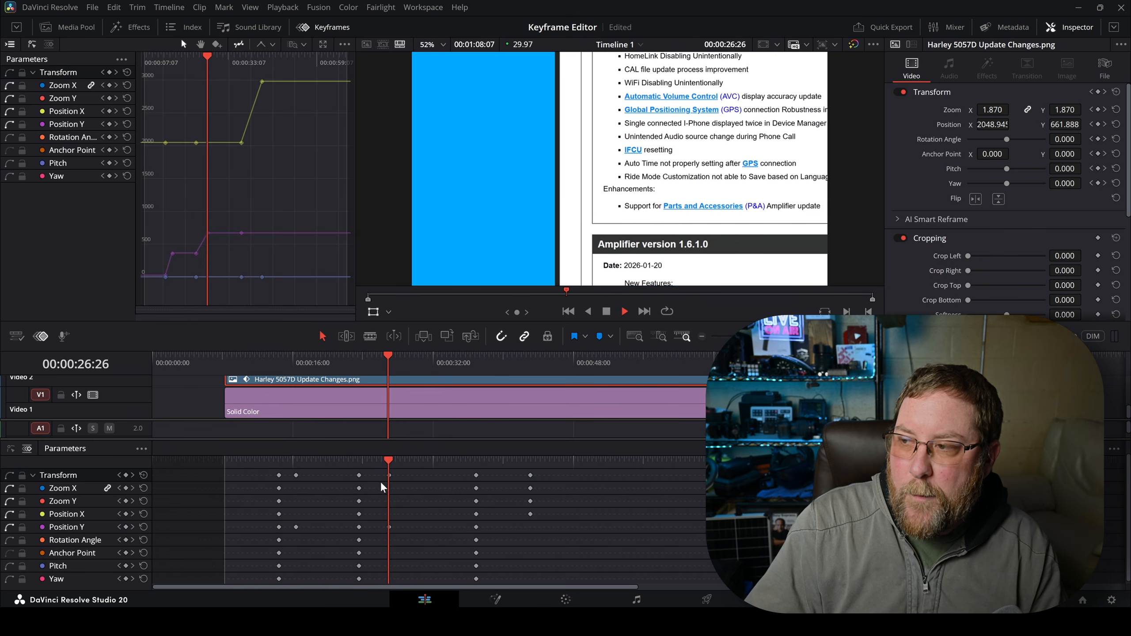
click(467, 364)
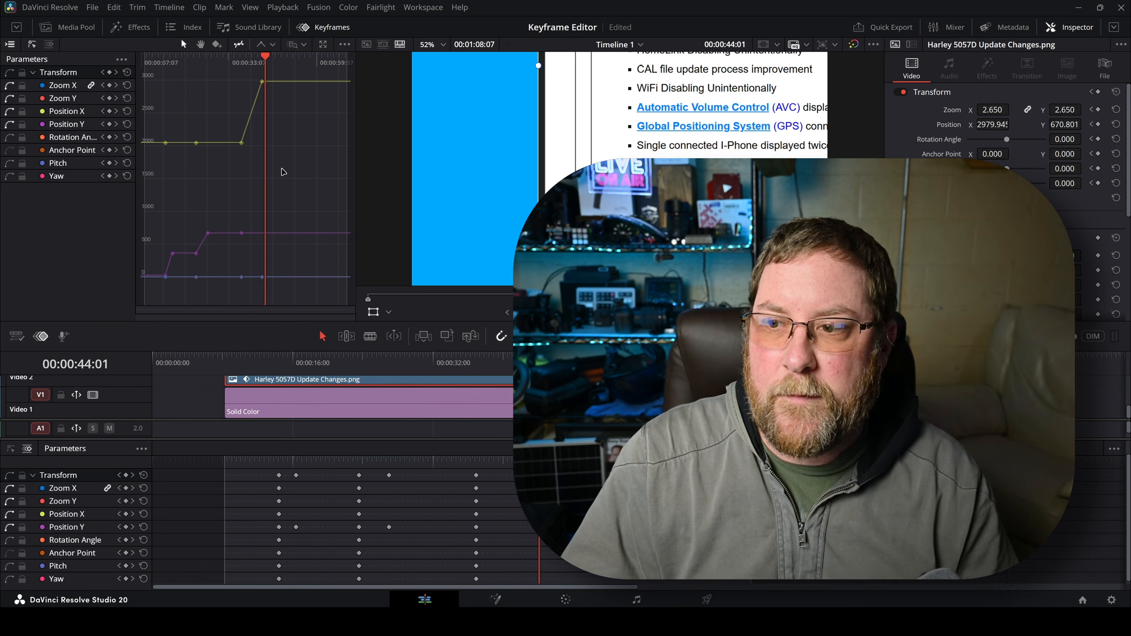
Apply Ease In and Out to all keyframes of the Zoom and Position curves
key(ctrl+a)
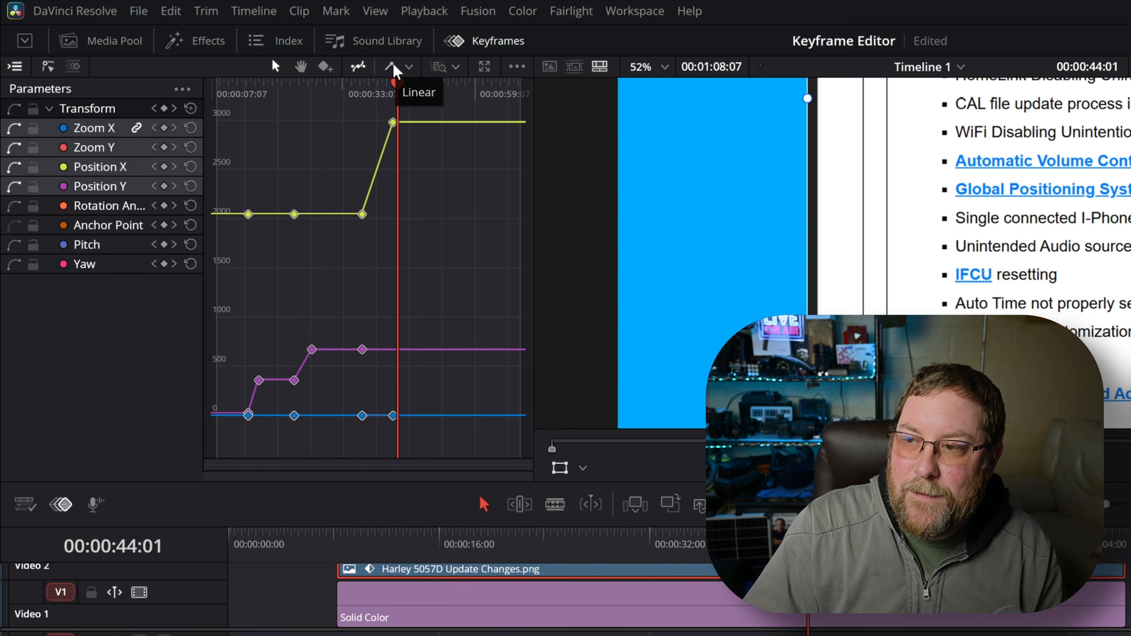
click(409, 68)
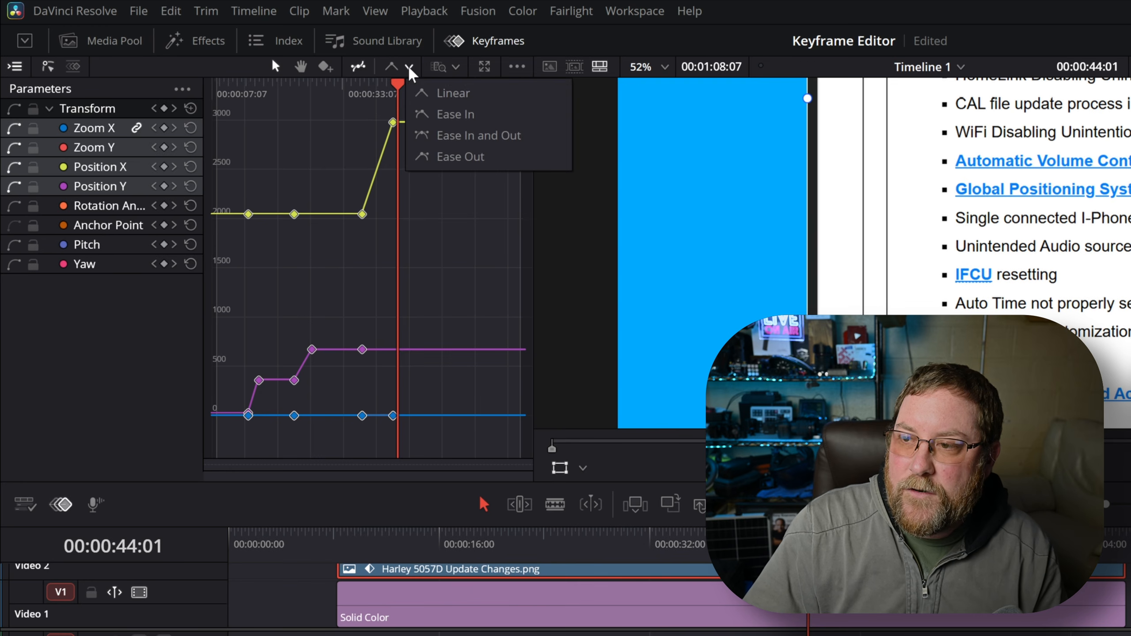
click(529, 137)
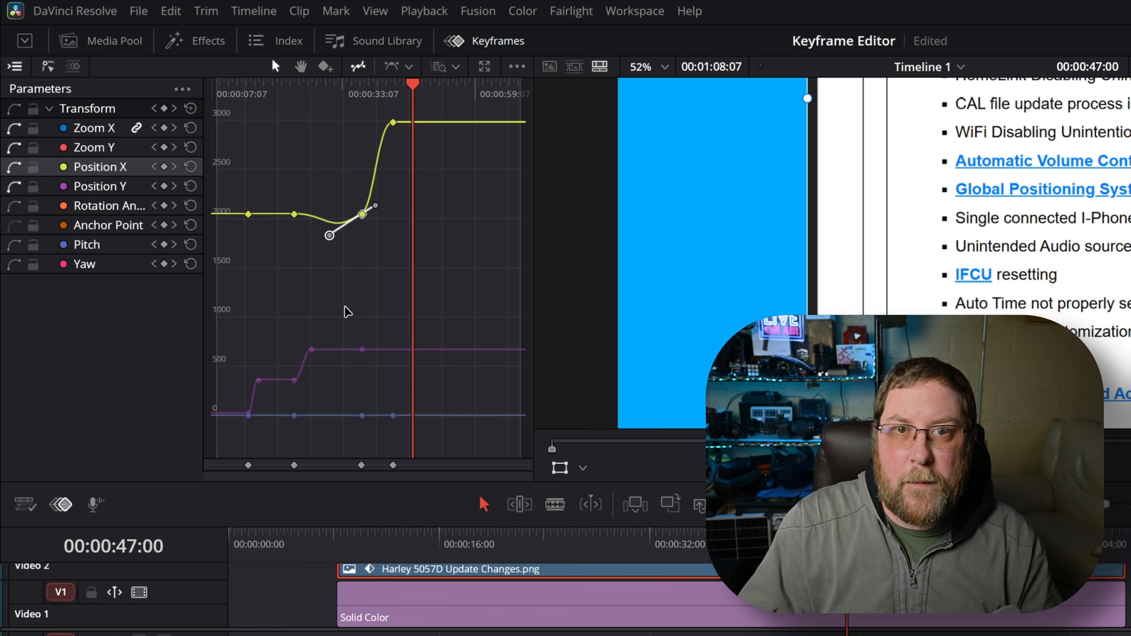
Play back the eased animation from about 00:00:21:13 through the zoom move and return the playhead to 00:00:19:03
click(294, 95)
click(282, 92)
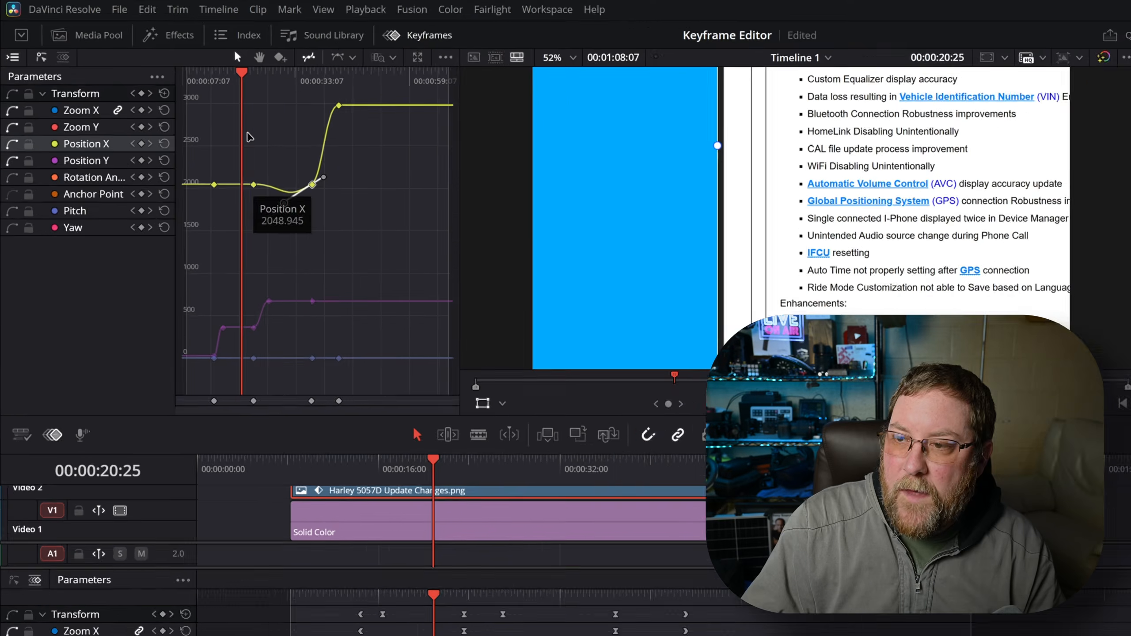
click(598, 364)
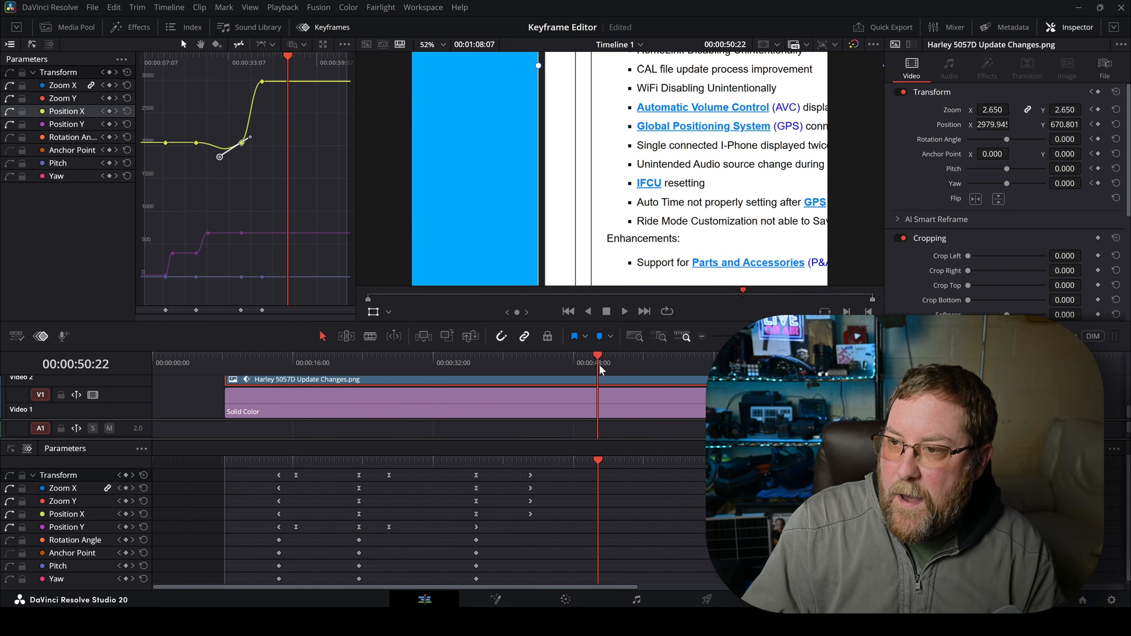
click(341, 365)
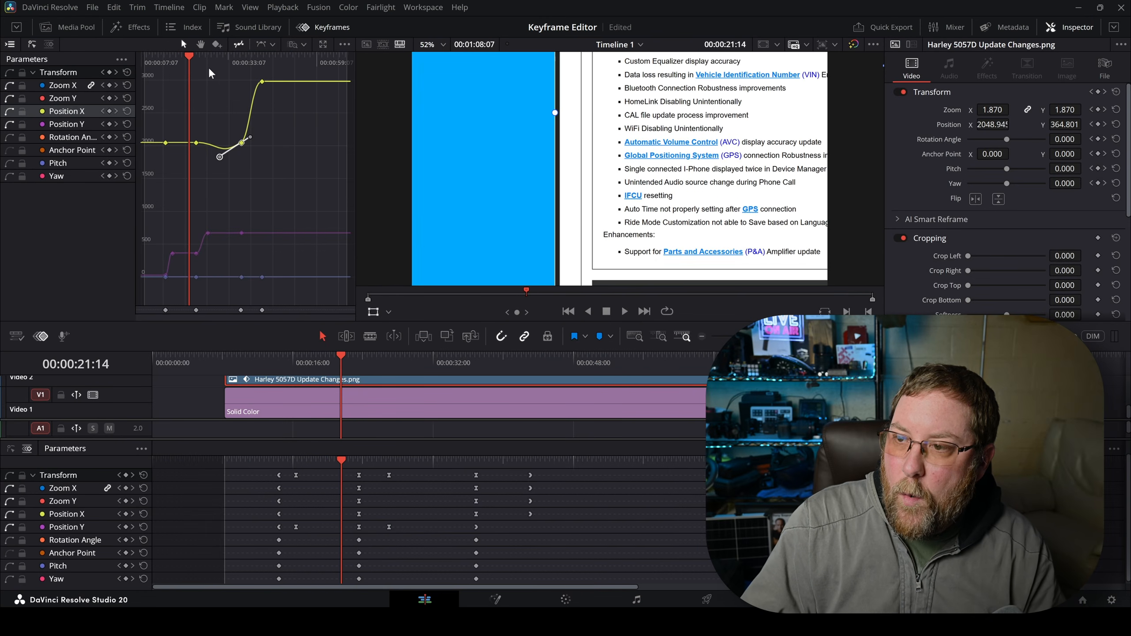
click(282, 62)
drag(194, 65, 191, 63)
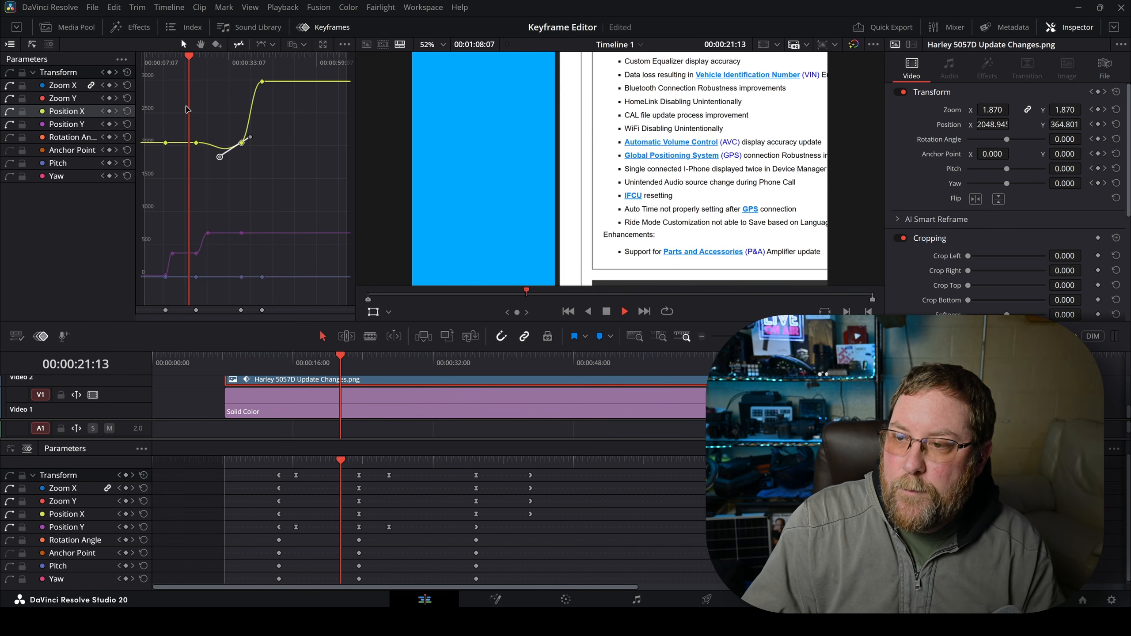
key(space)
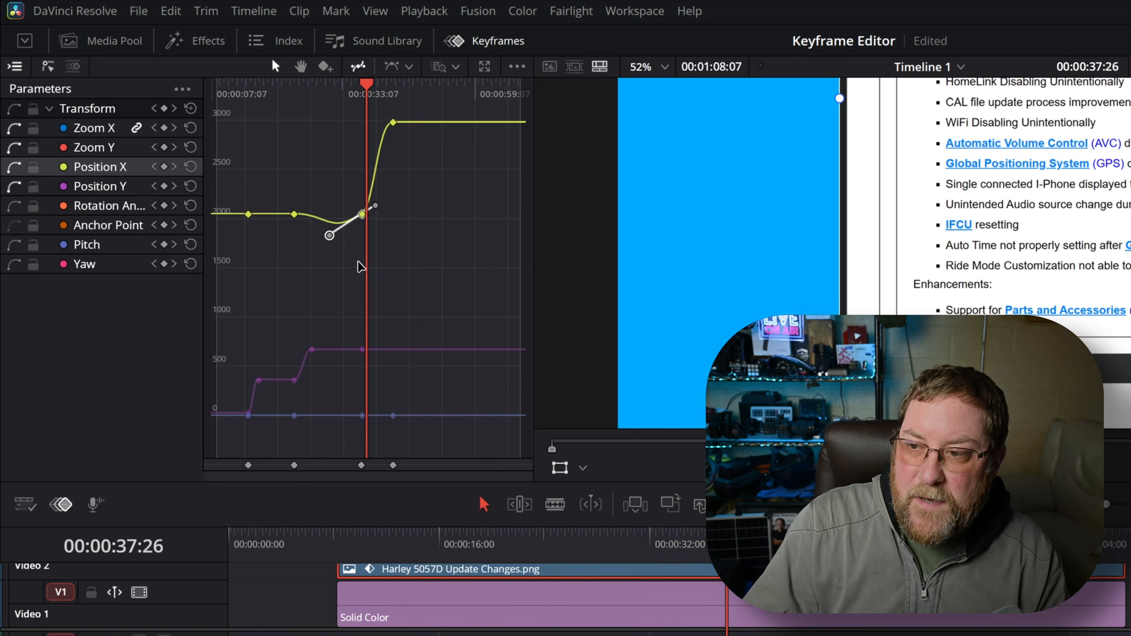
click(272, 88)
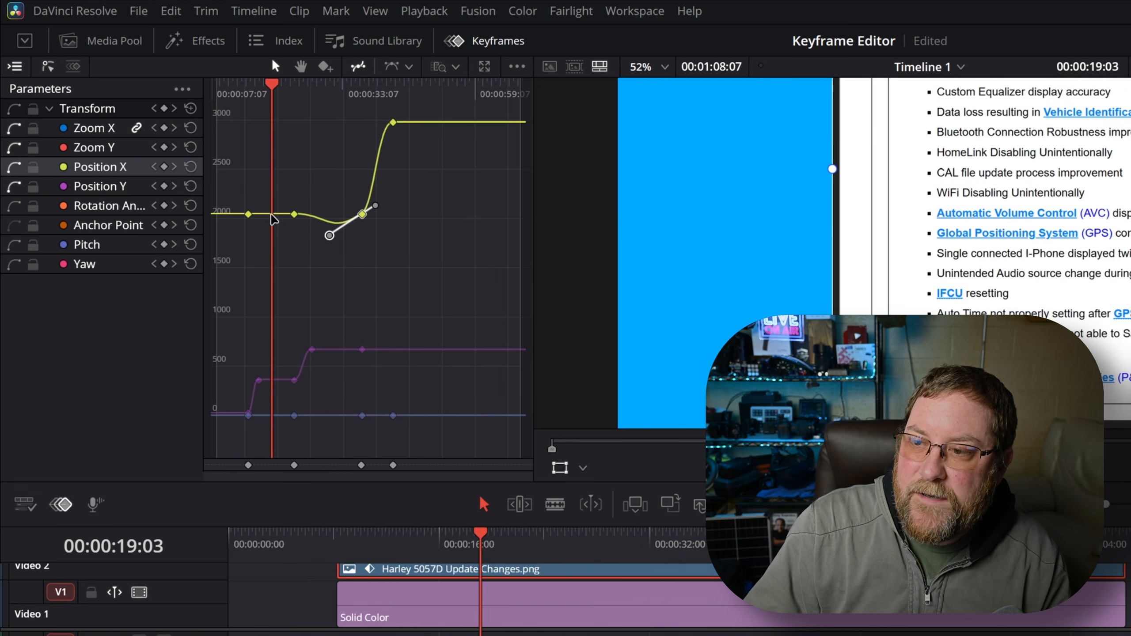
Reshape the easing handle of the third Position X keyframe so that the curve leading into it runs flat
click(363, 216)
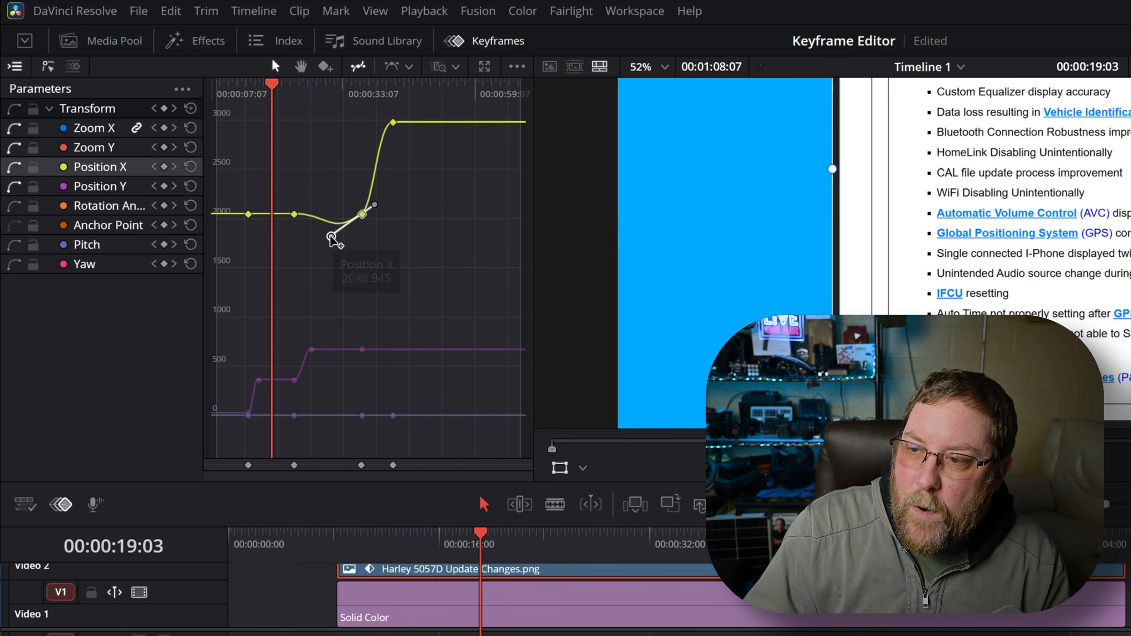
drag(330, 236, 331, 238)
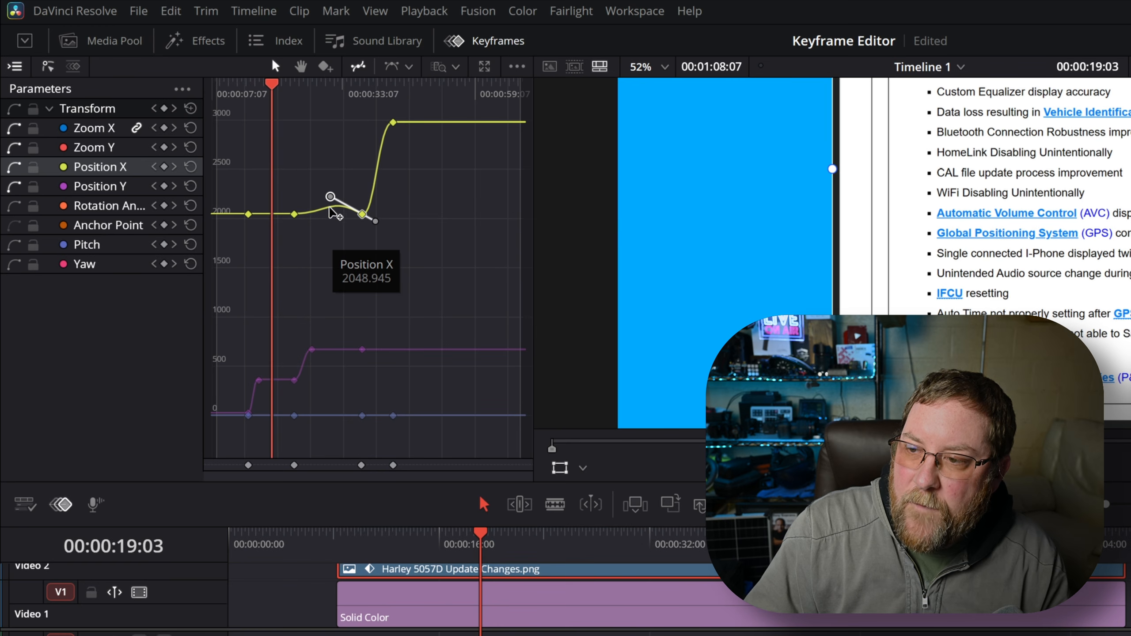
drag(342, 208, 307, 194)
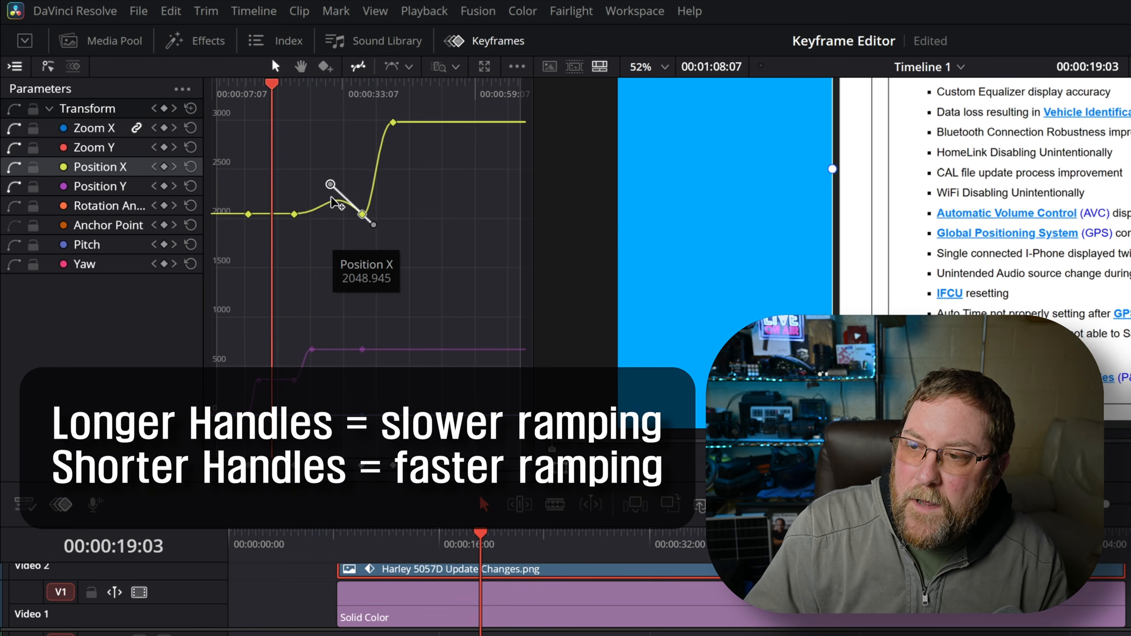
drag(331, 200, 331, 215)
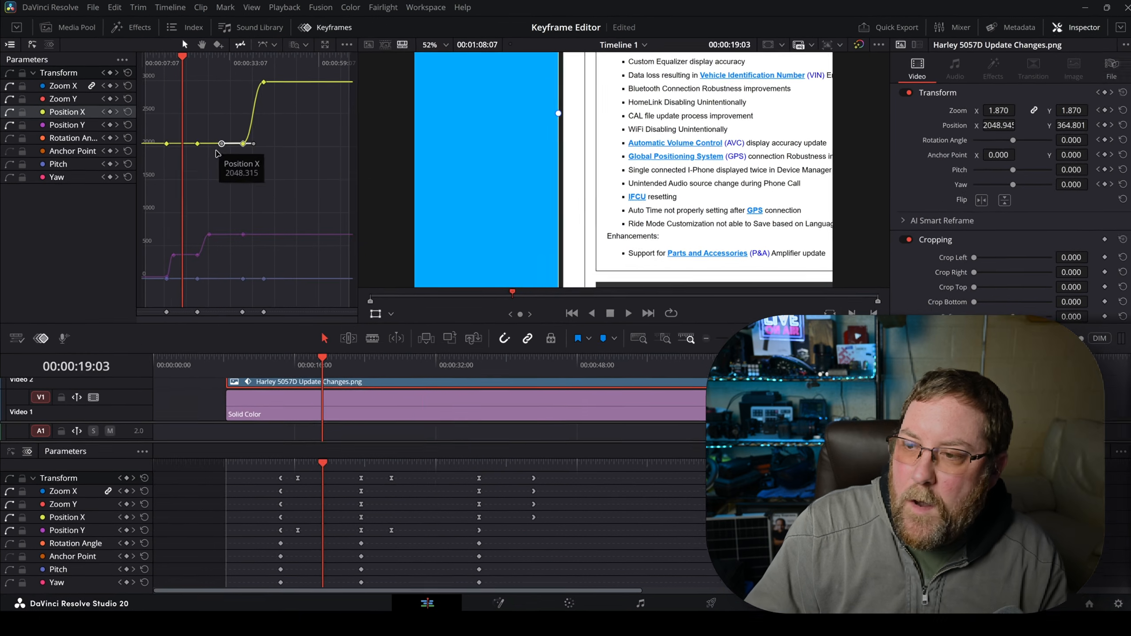
Play back the image movement with the flattened Position X curve and return the playhead to 00:00:13:06
click(326, 88)
drag(219, 64, 236, 65)
key(space)
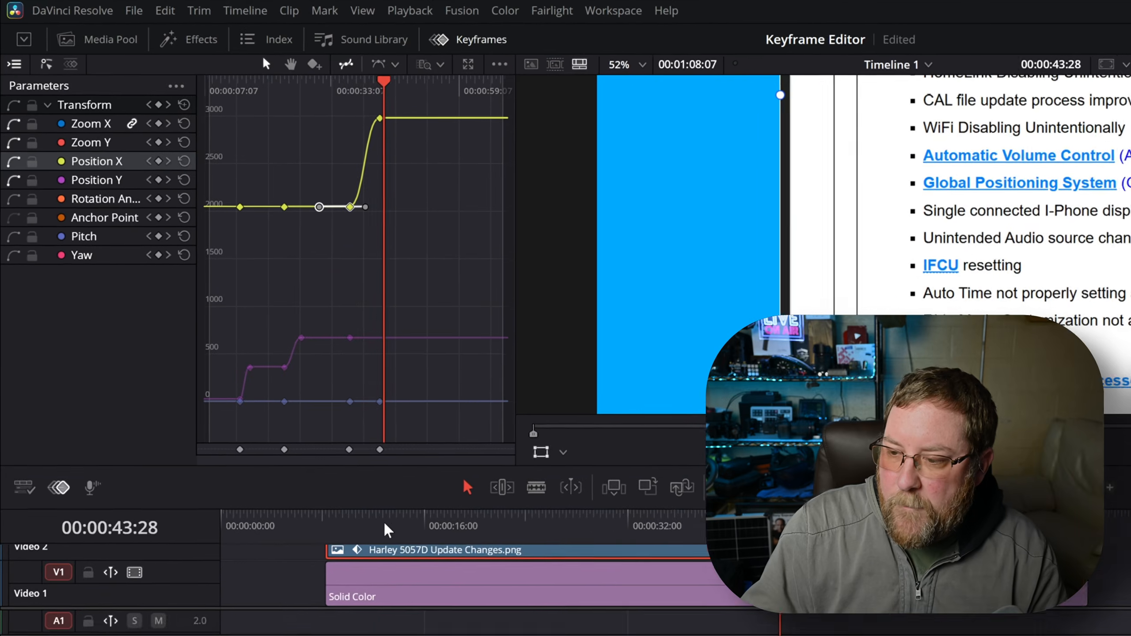
click(269, 358)
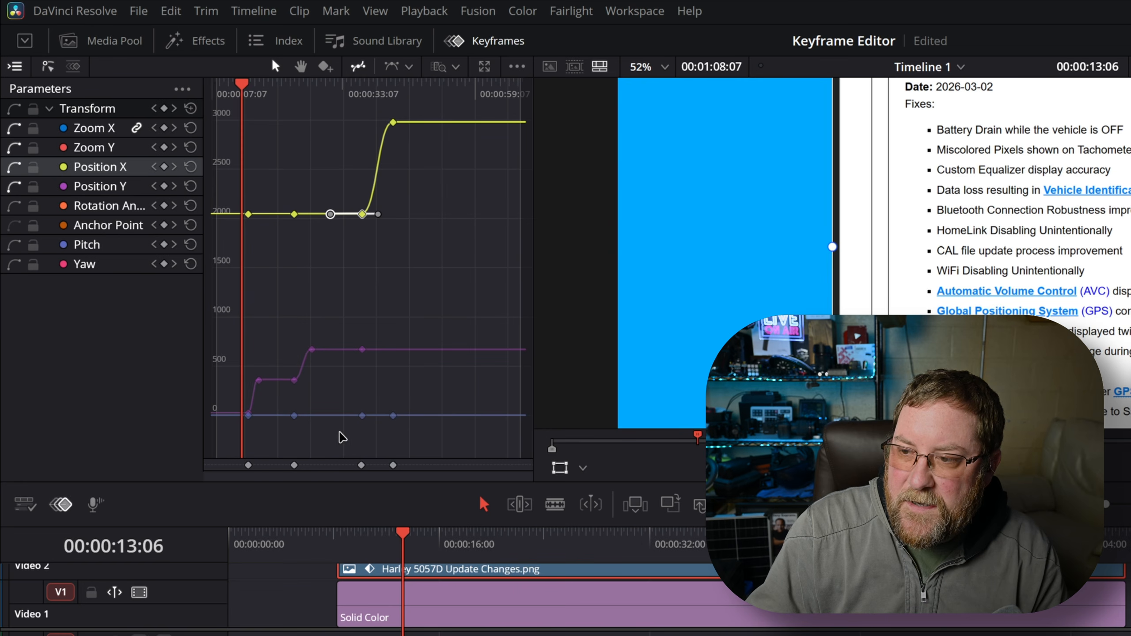
Highlight the Position Y and Zoom curves one after another in the graph to tell them apart
click(415, 353)
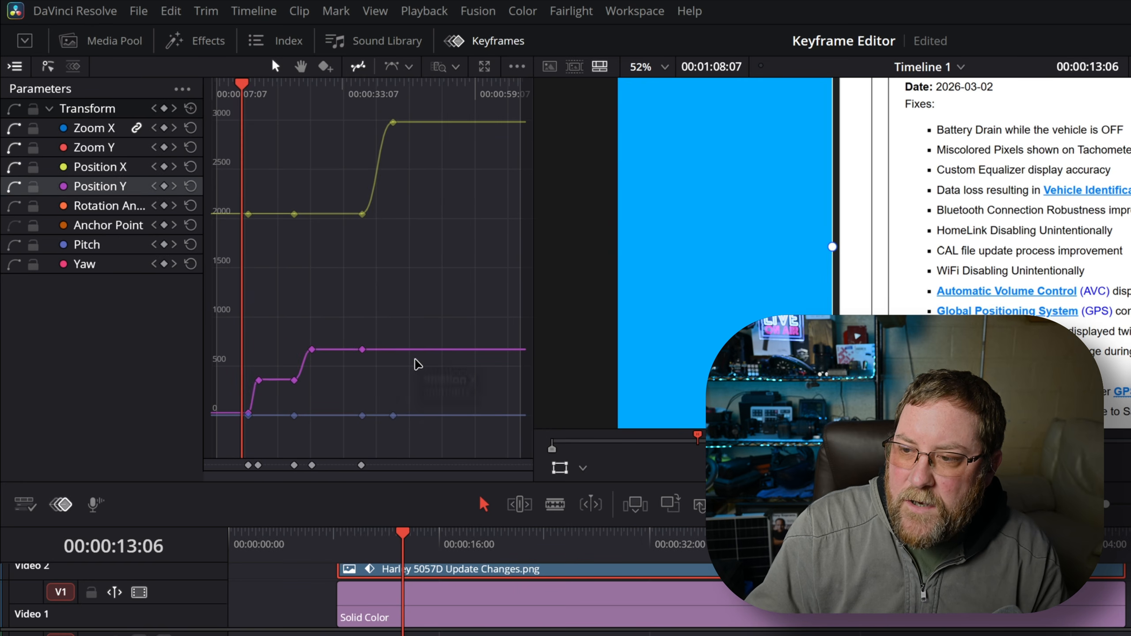
click(432, 415)
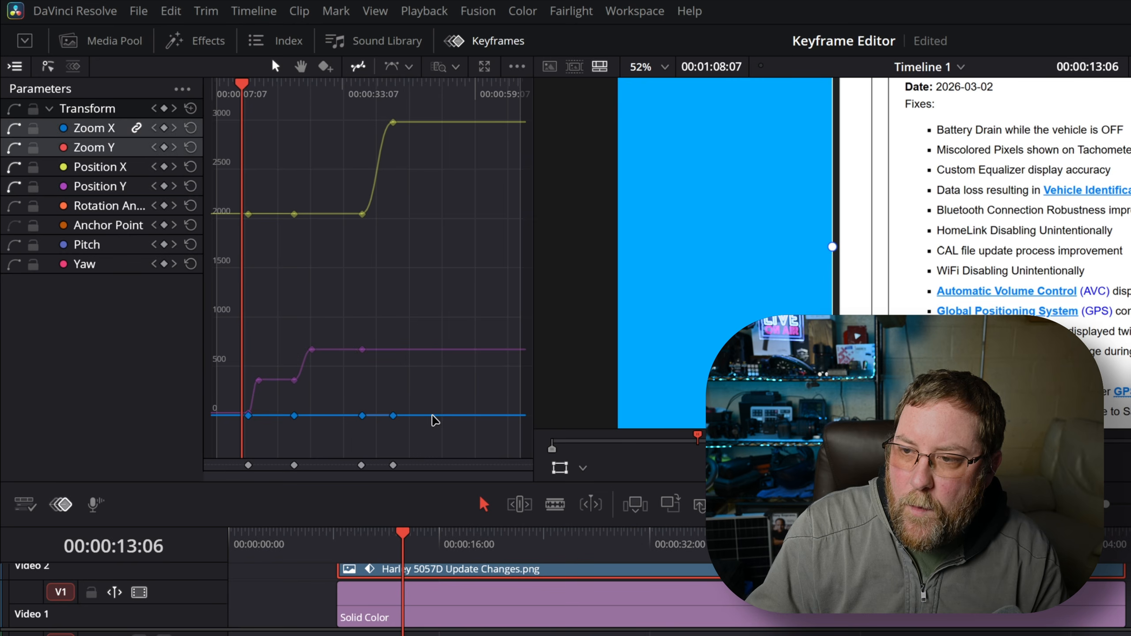
click(426, 350)
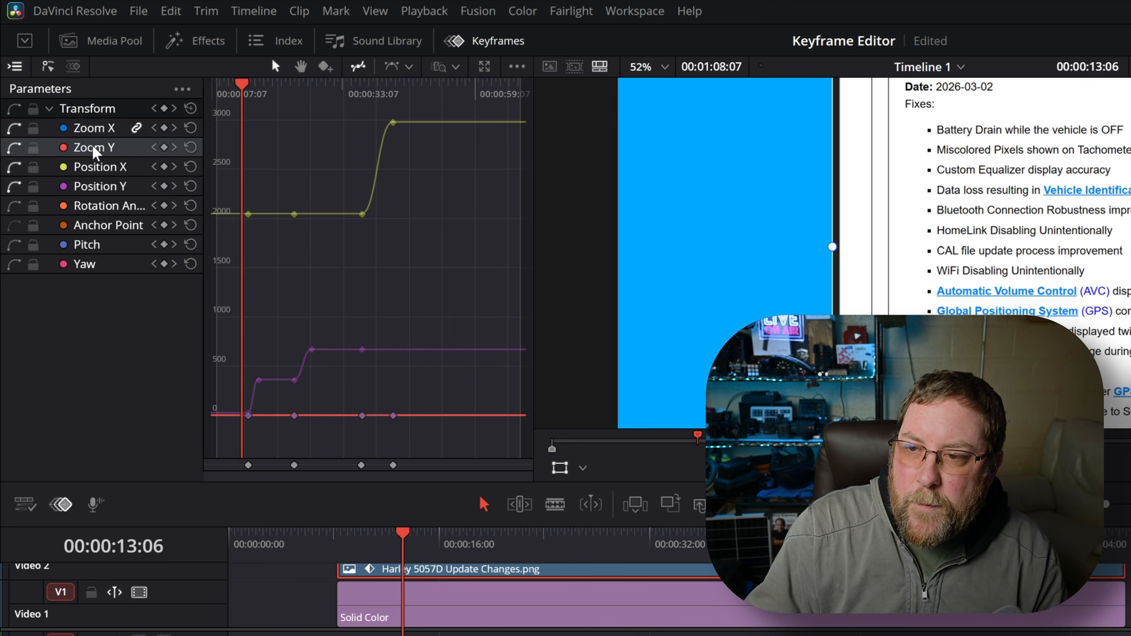
click(109, 212)
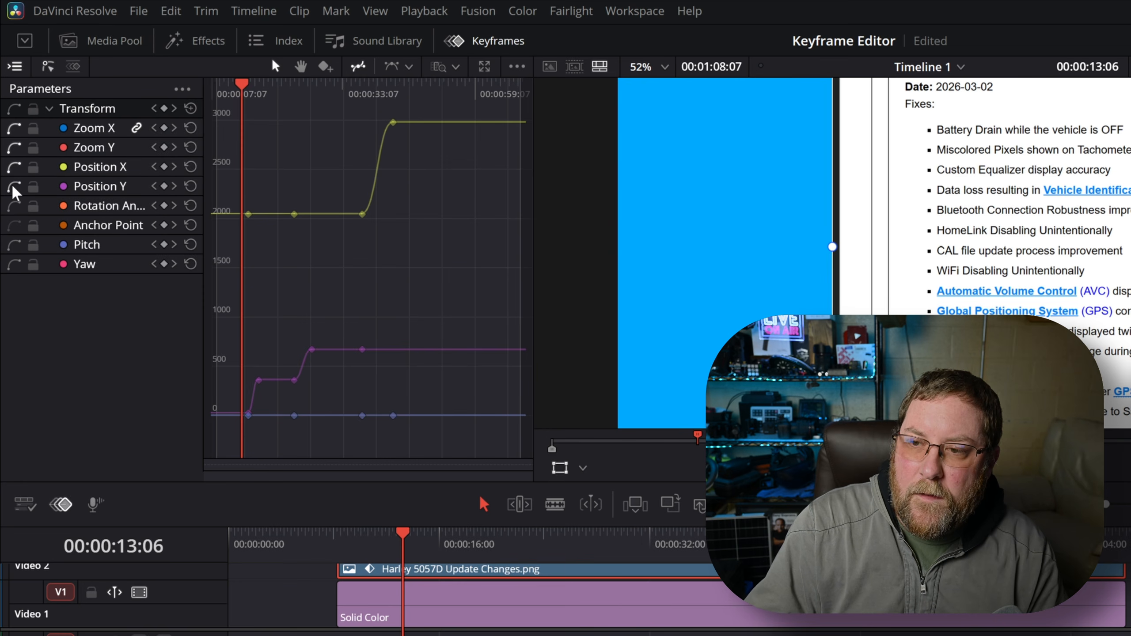
Hide the Position and Zoom curves one by one to view Zoom Y and Zoom X alone, and show all four again
click(15, 167)
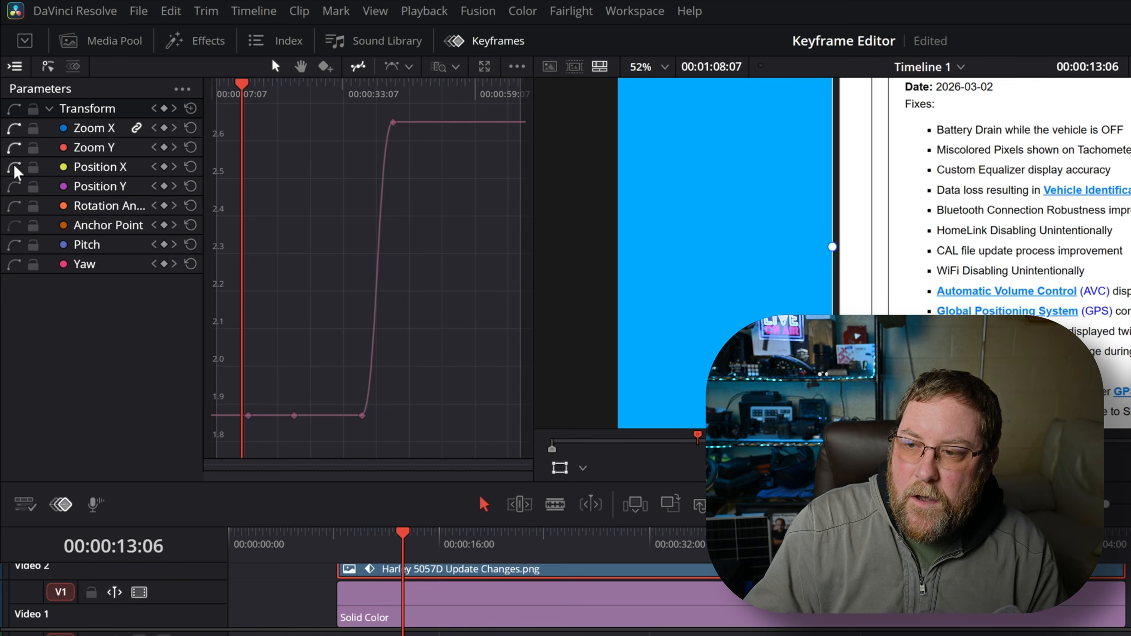
click(15, 148)
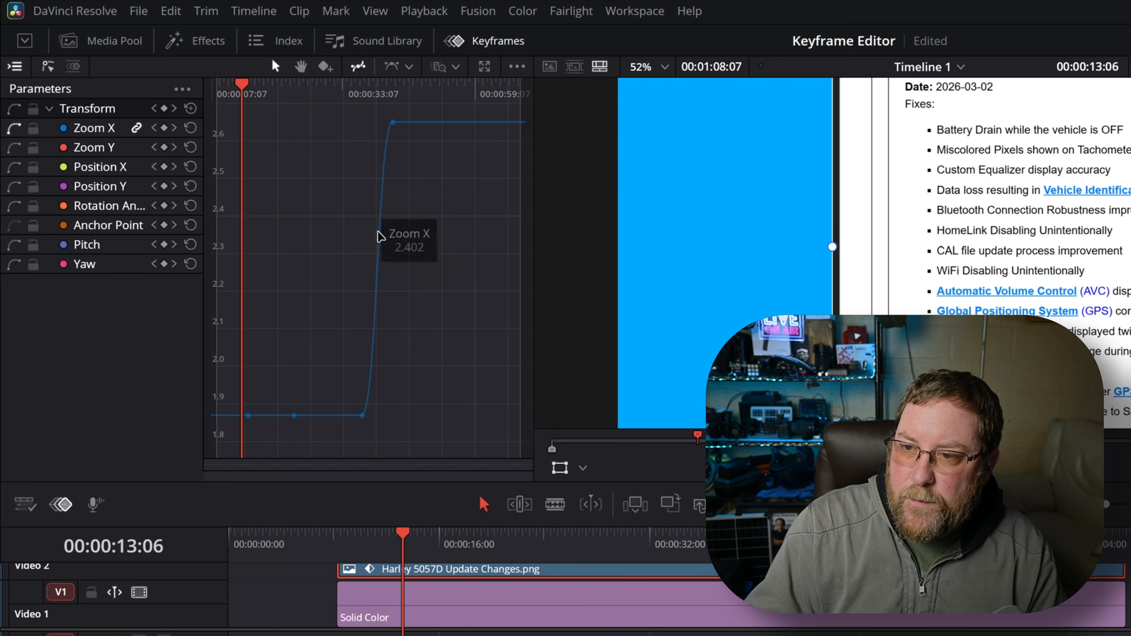
click(11, 130)
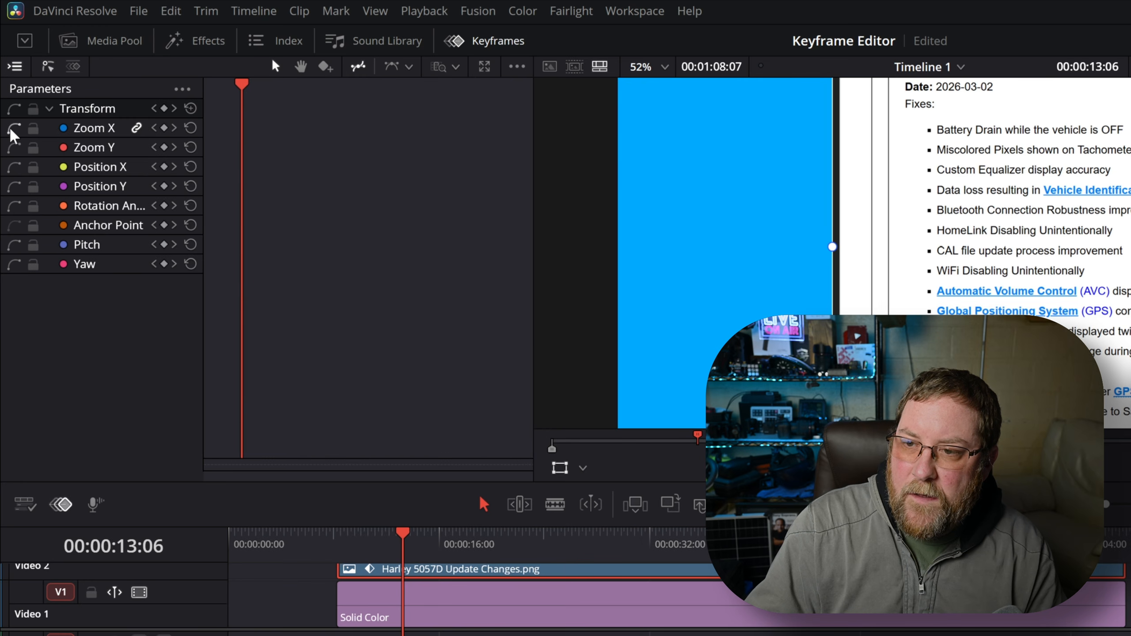
click(13, 128)
click(16, 147)
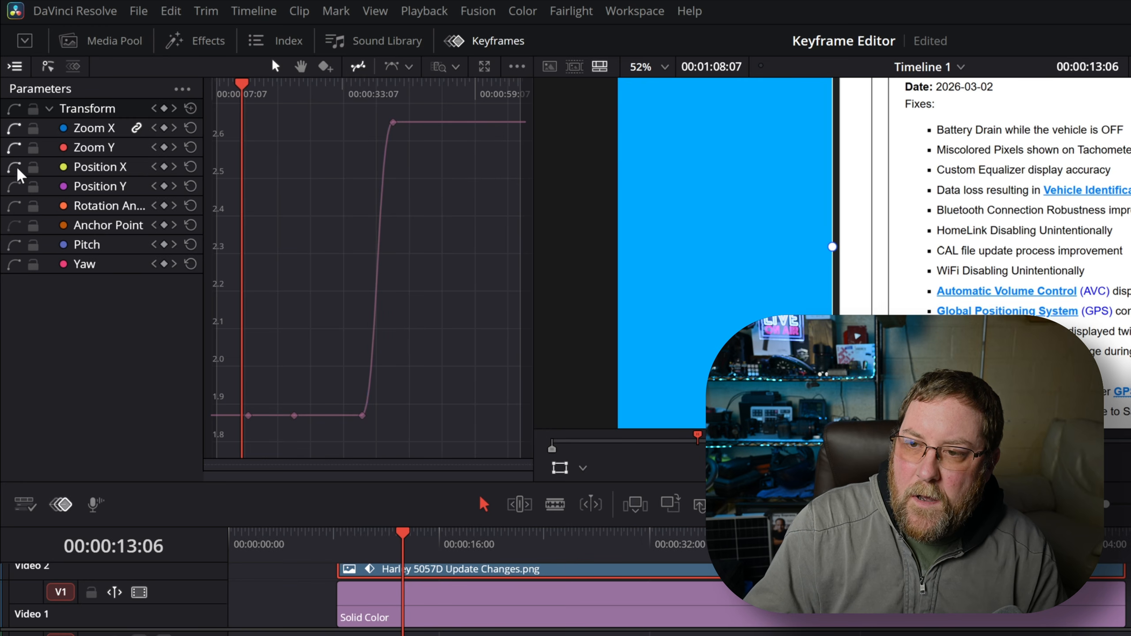
click(13, 168)
click(17, 185)
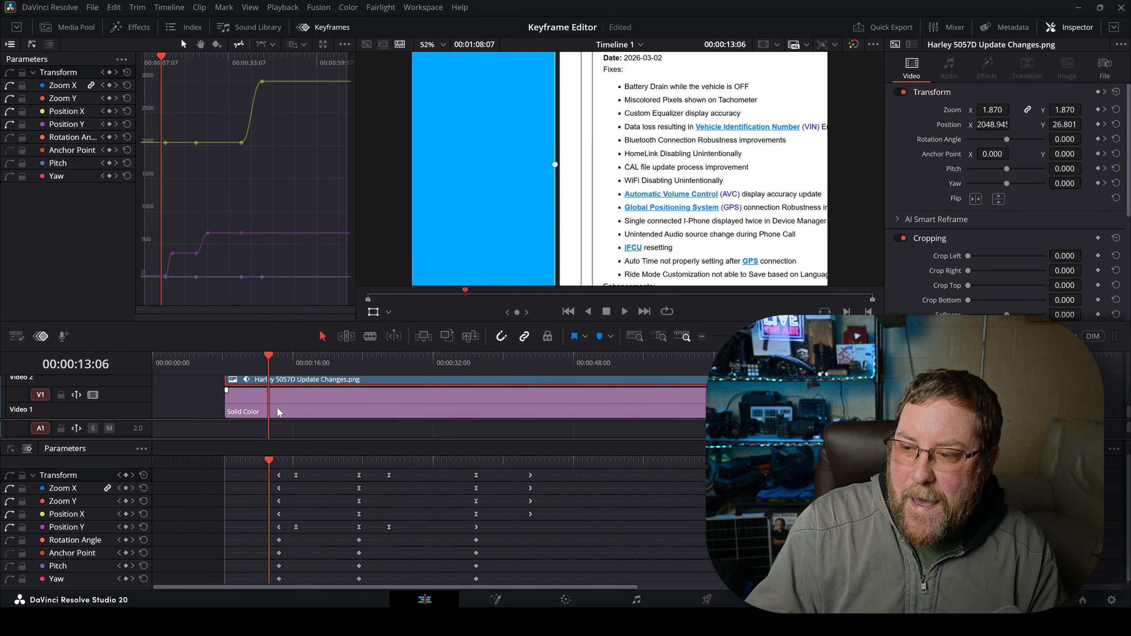
Play back the animation with the eased curves from 00:00:13:06, skipping ahead after the first move
key(space)
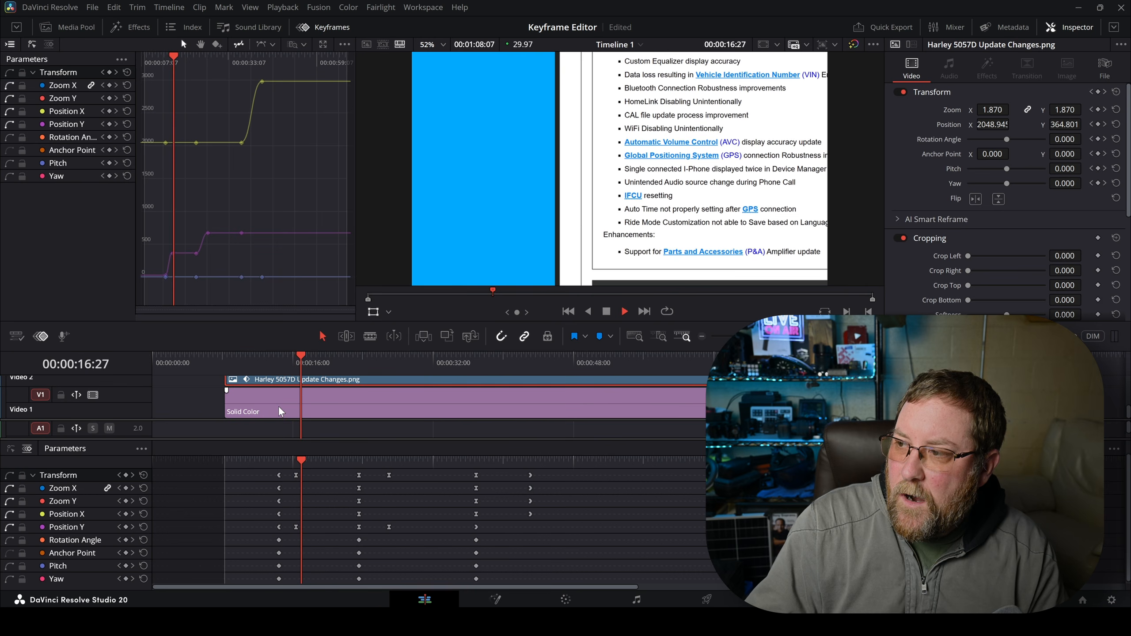
click(350, 358)
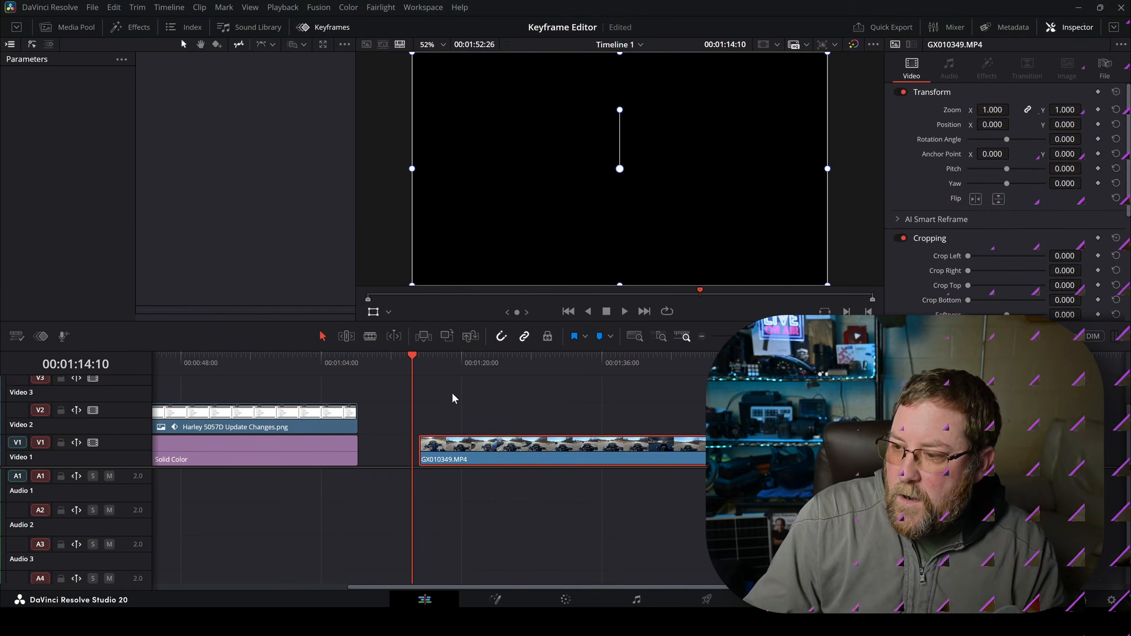
Select the GX010349.MP4 clip with the playhead at its start and show its retime controls
click(445, 389)
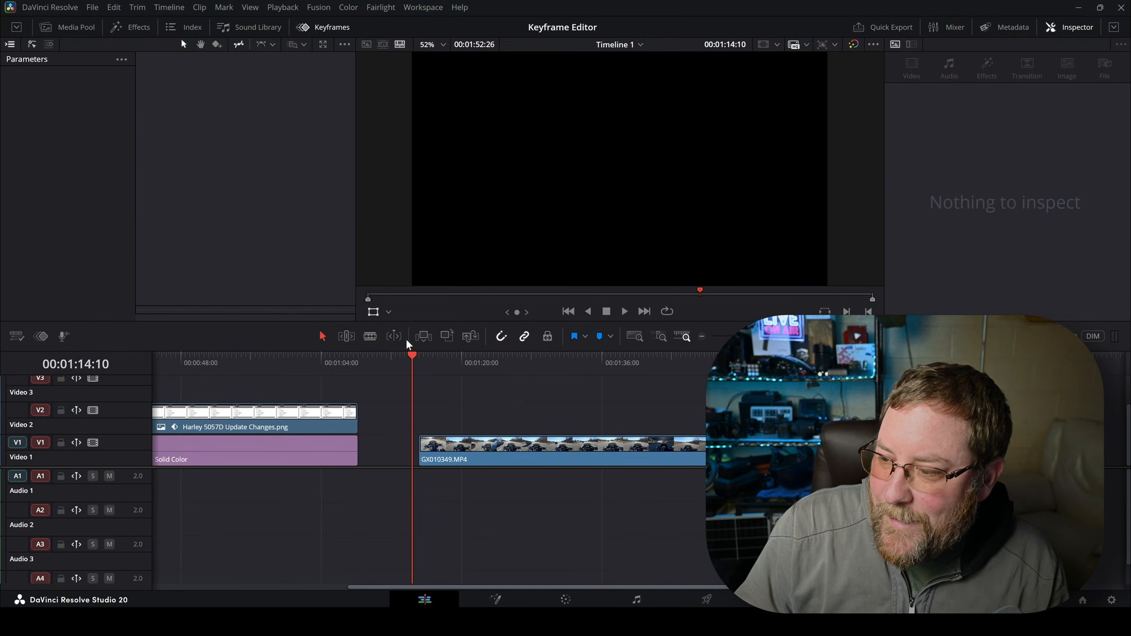
click(425, 358)
click(467, 449)
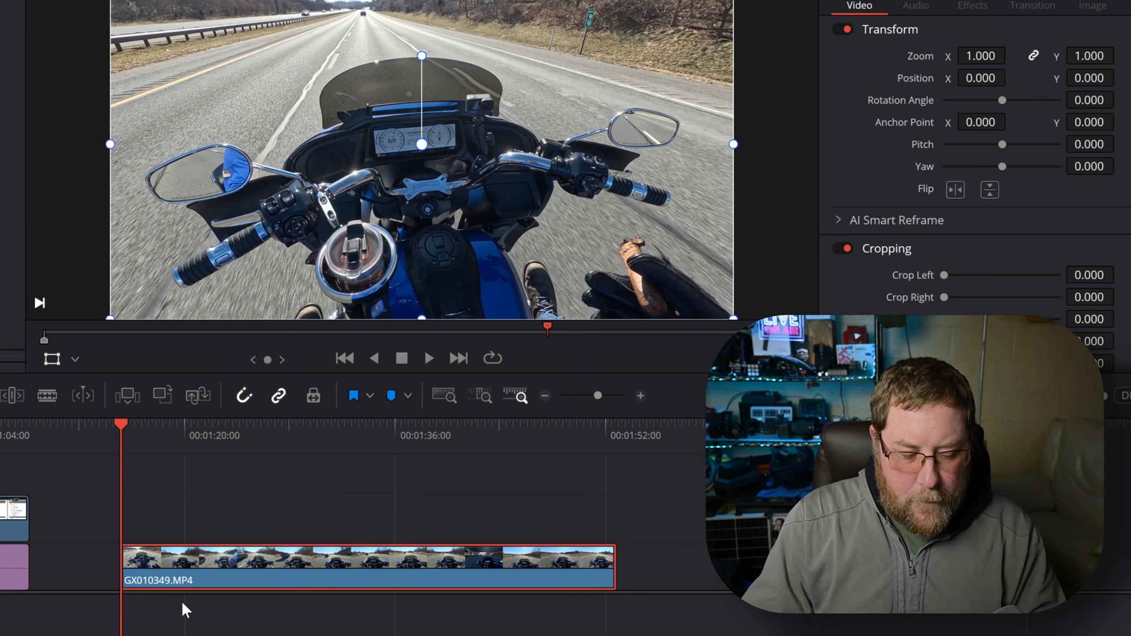
key(ctrl+r)
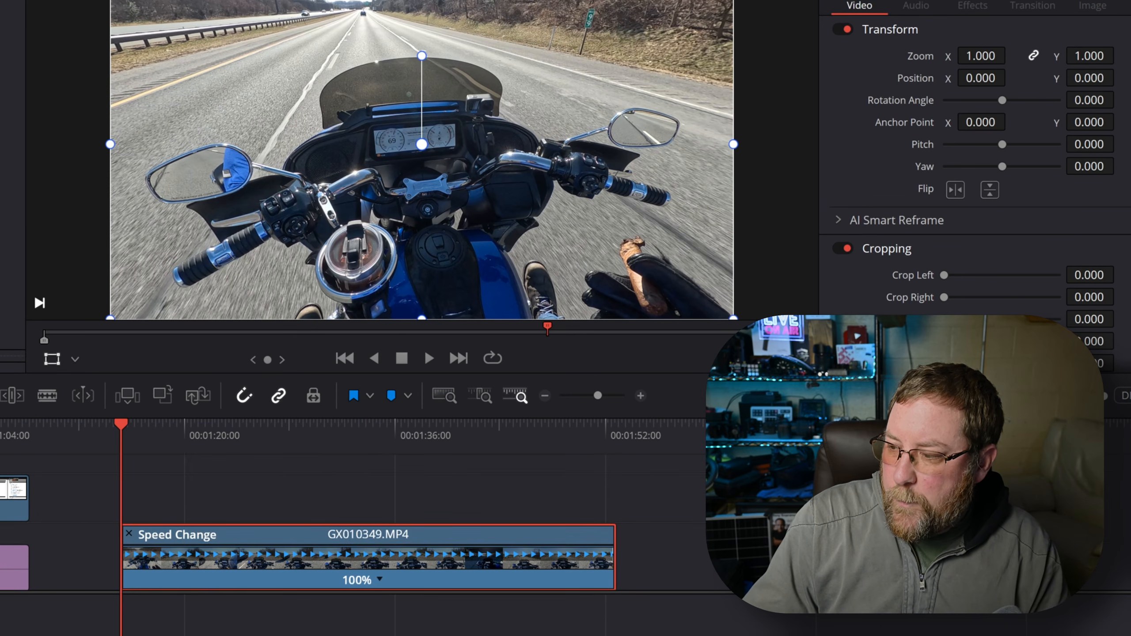
right_click(223, 564)
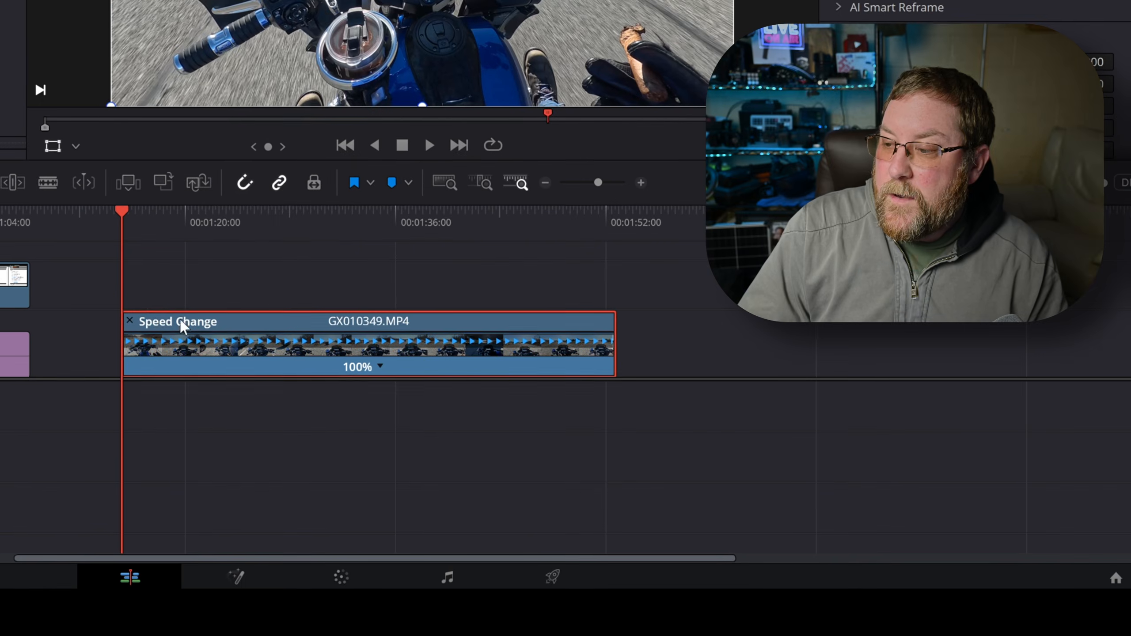
Add speed points to the GX010349.MP4 clip at about 00:01:20:00 and at 00:01:47:23
click(186, 215)
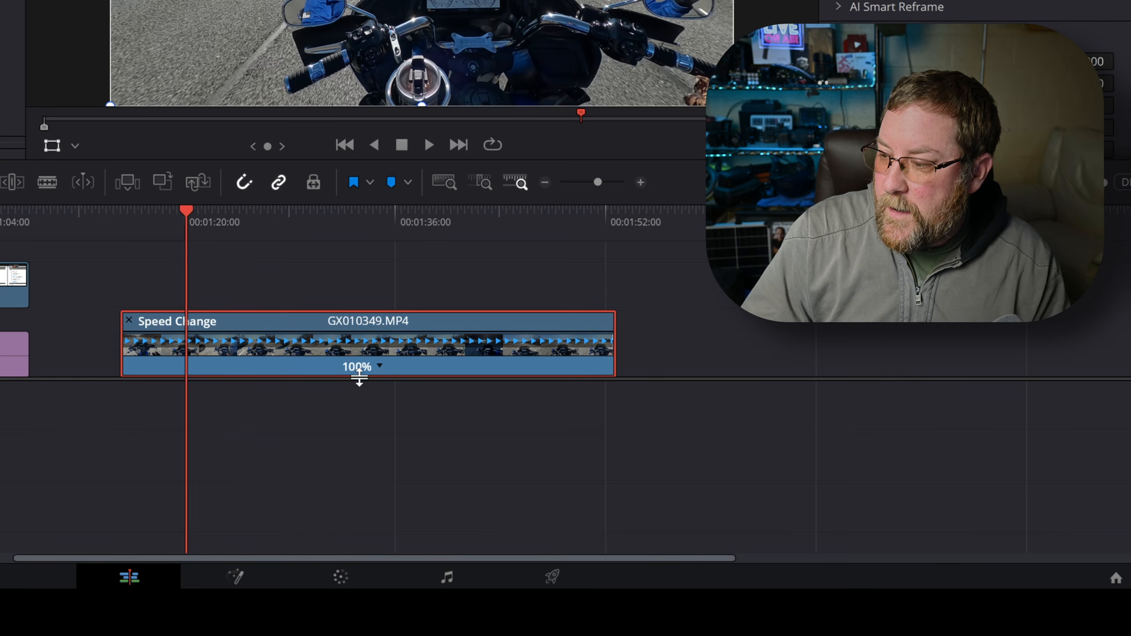
click(380, 365)
click(412, 399)
click(550, 214)
click(409, 367)
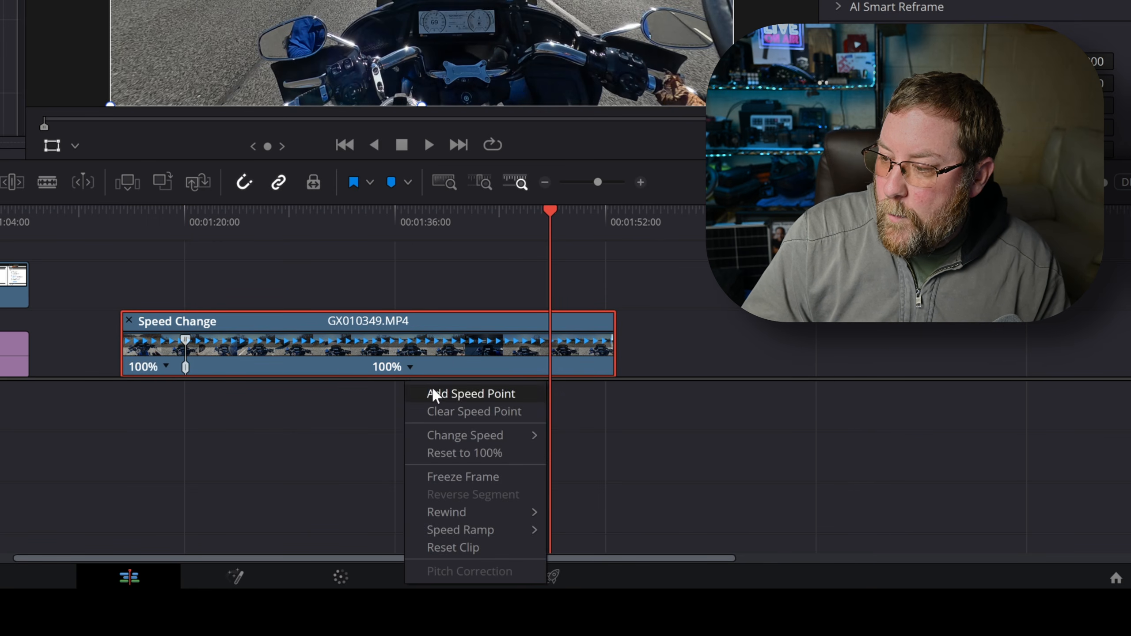
click(432, 392)
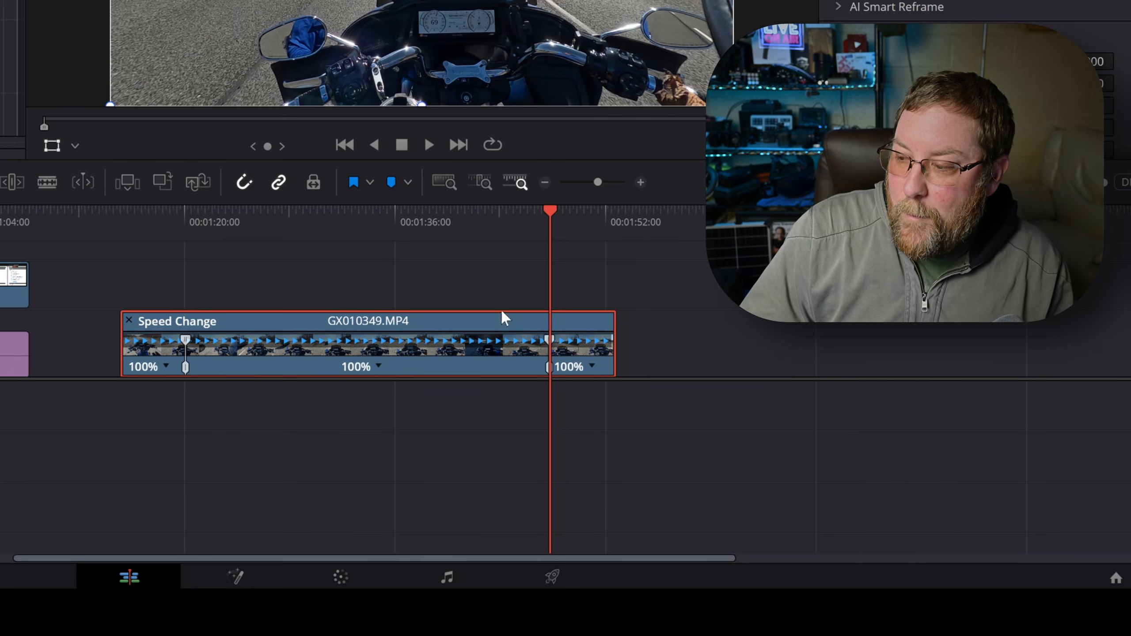
Change the speed of the segment between the two speed points to 200%
click(380, 366)
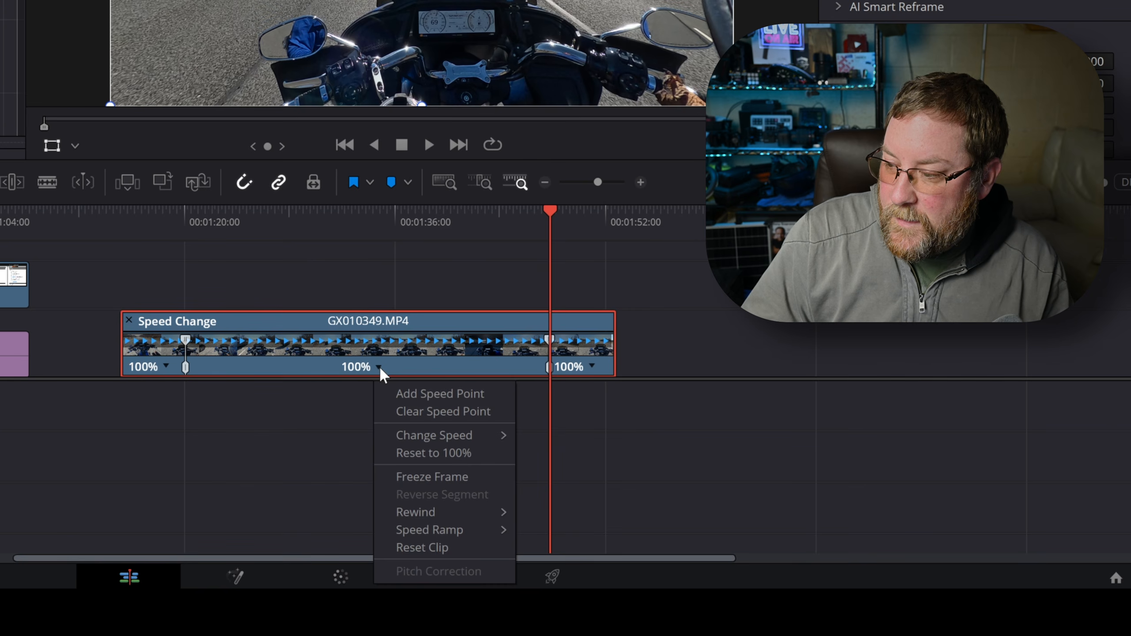
mouse_move(419, 435)
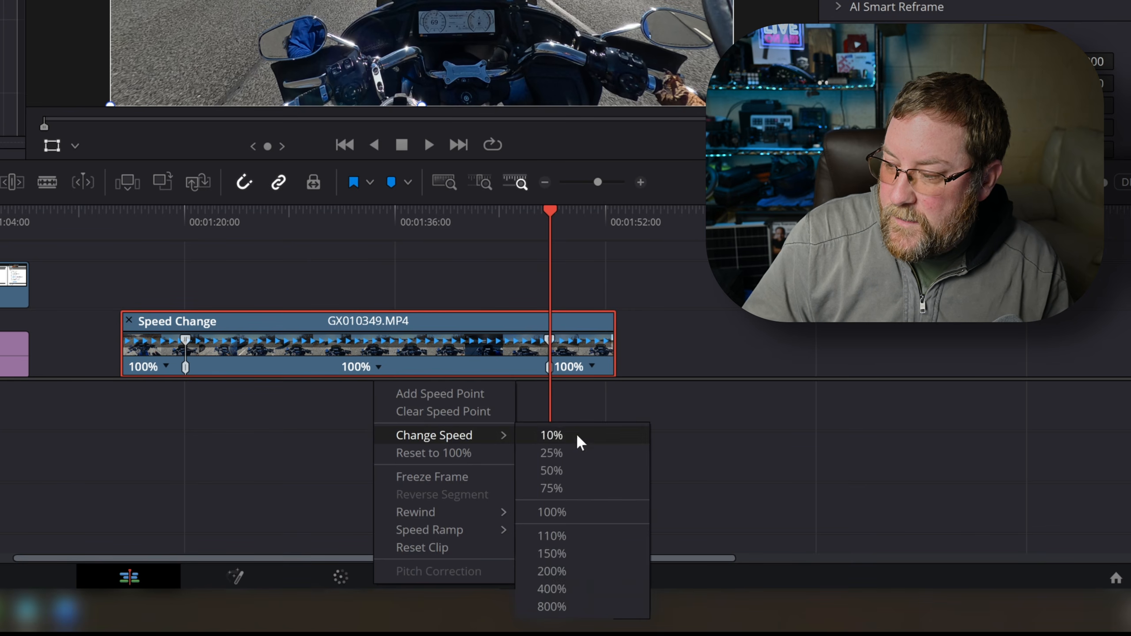
click(562, 571)
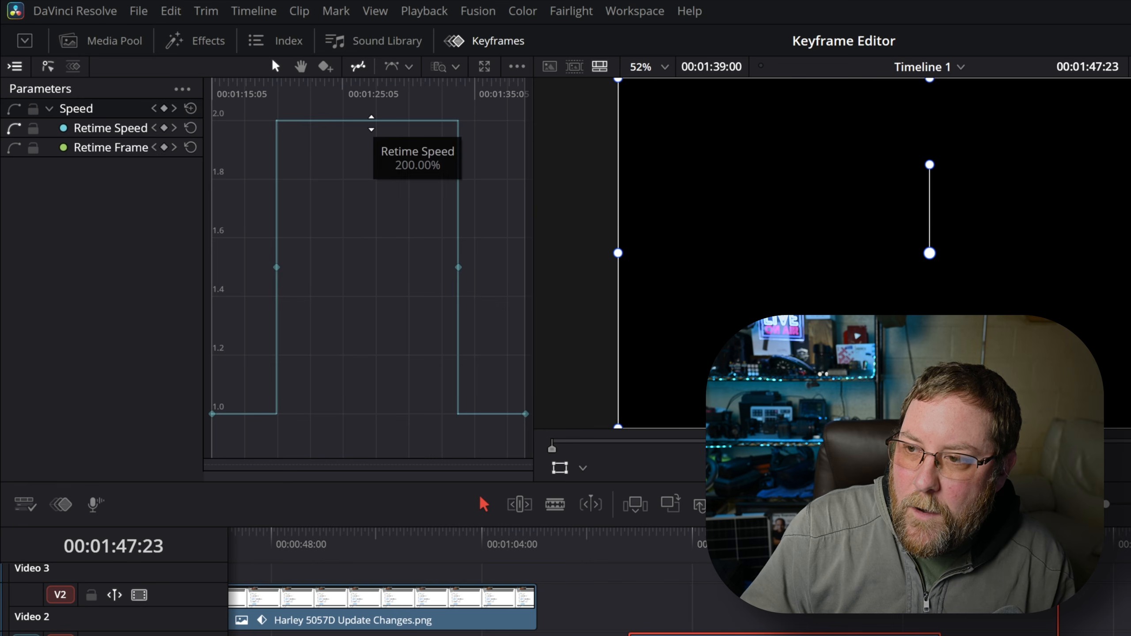
Raise the middle section of the Retime Speed curve in two moves to about 303%
drag(361, 121, 347, 7)
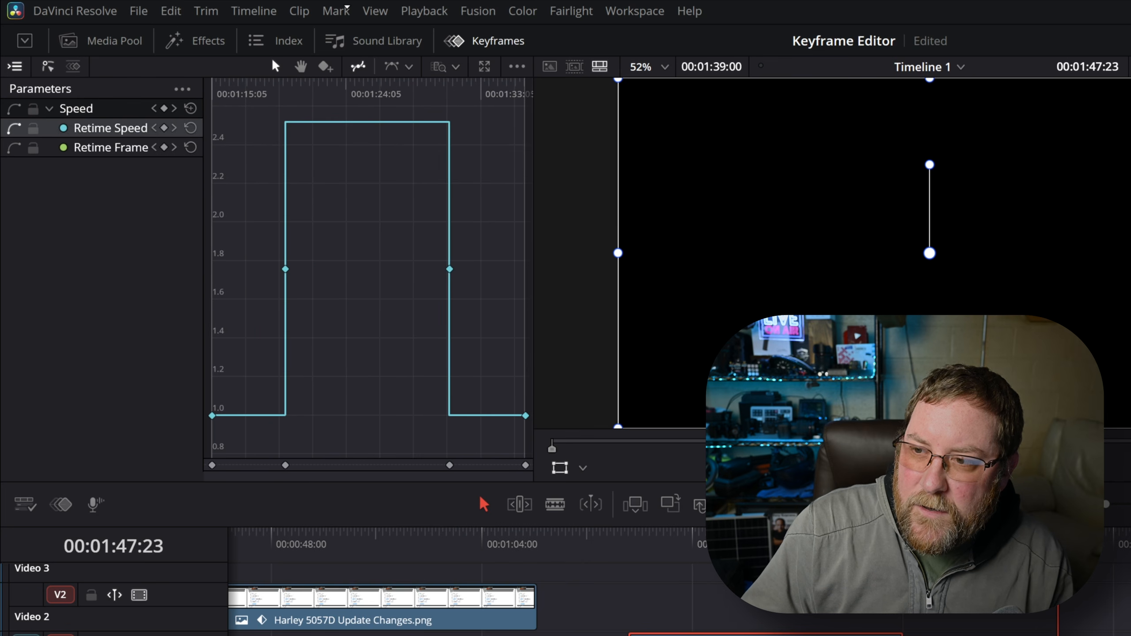
drag(356, 119, 360, 34)
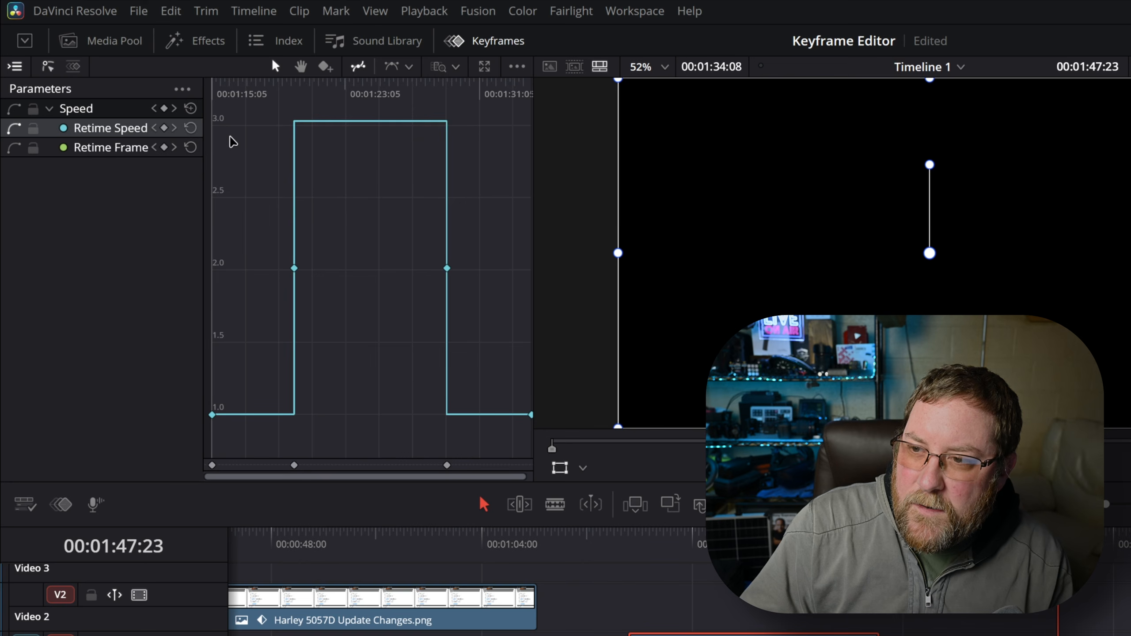
mouse_move(369, 120)
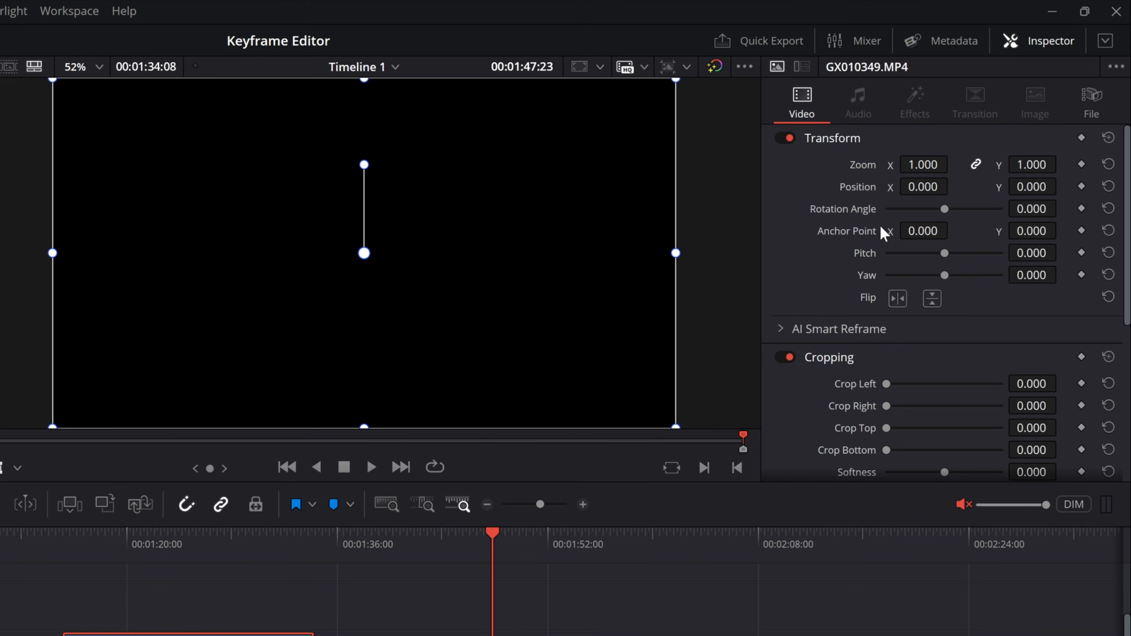
Expand the clip's Speed Change settings and check their values in the last, first and middle segments
scroll(881, 227, down, 6)
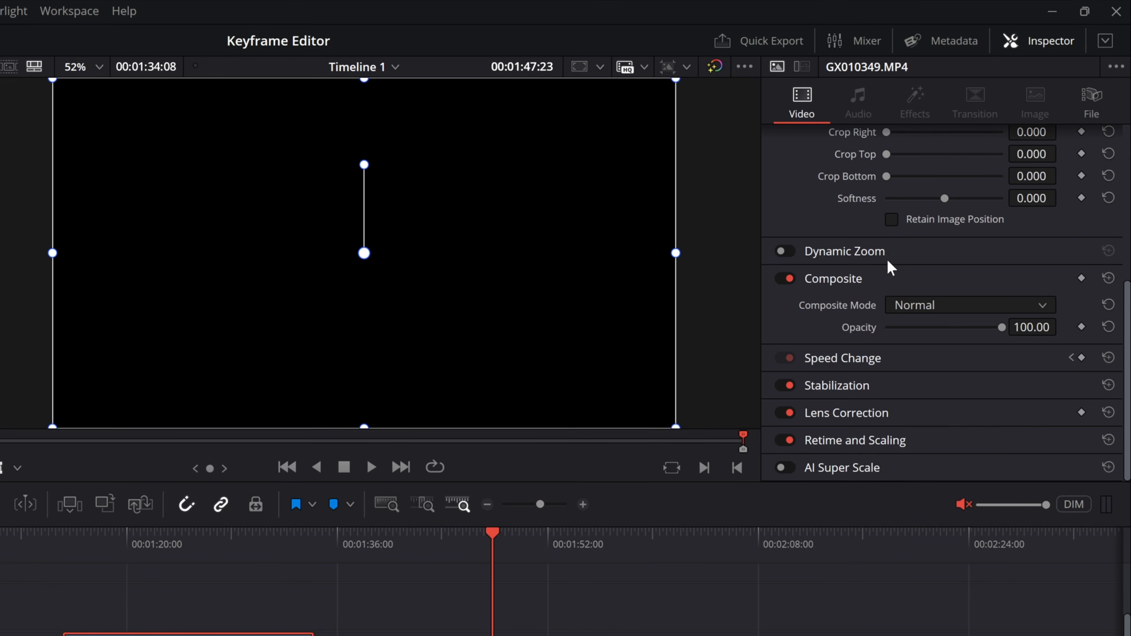
click(935, 359)
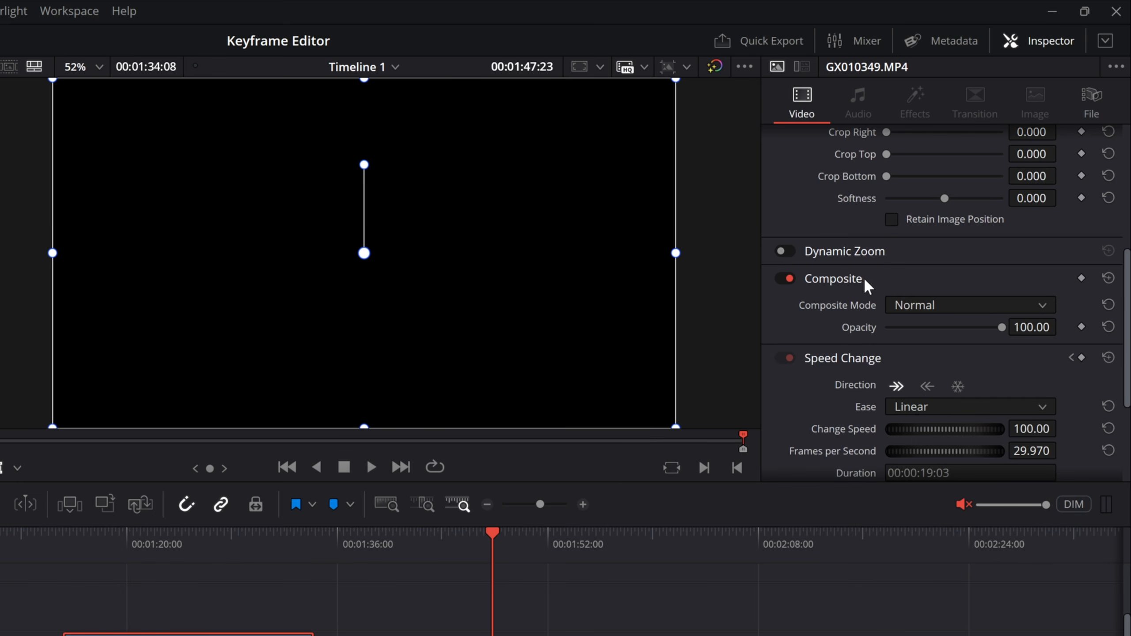
scroll(864, 280, down, 3)
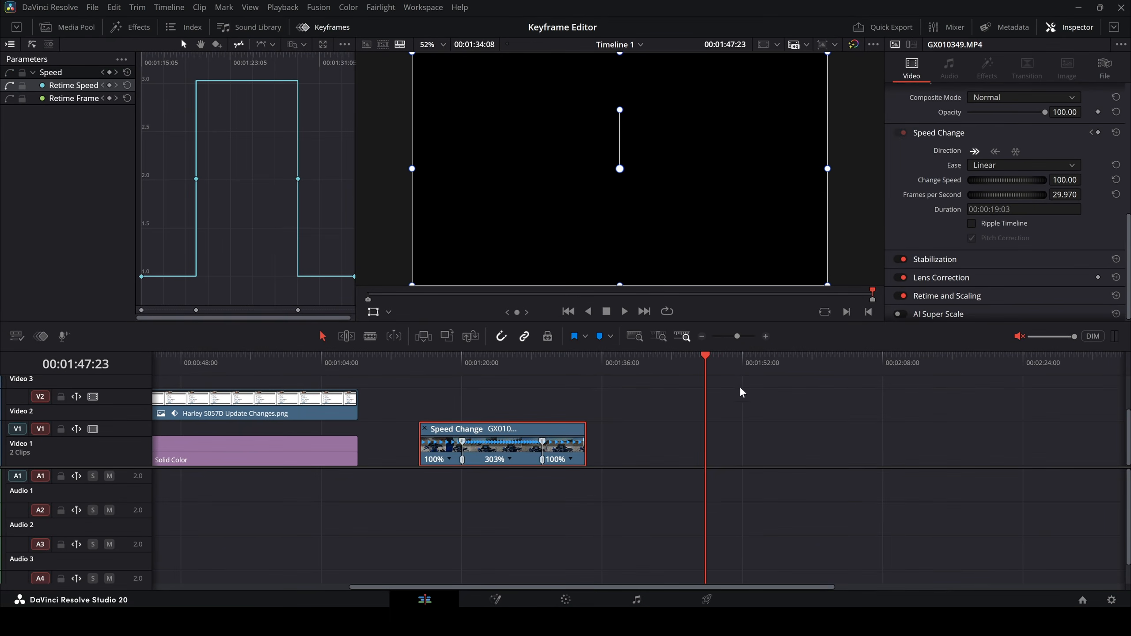
click(562, 362)
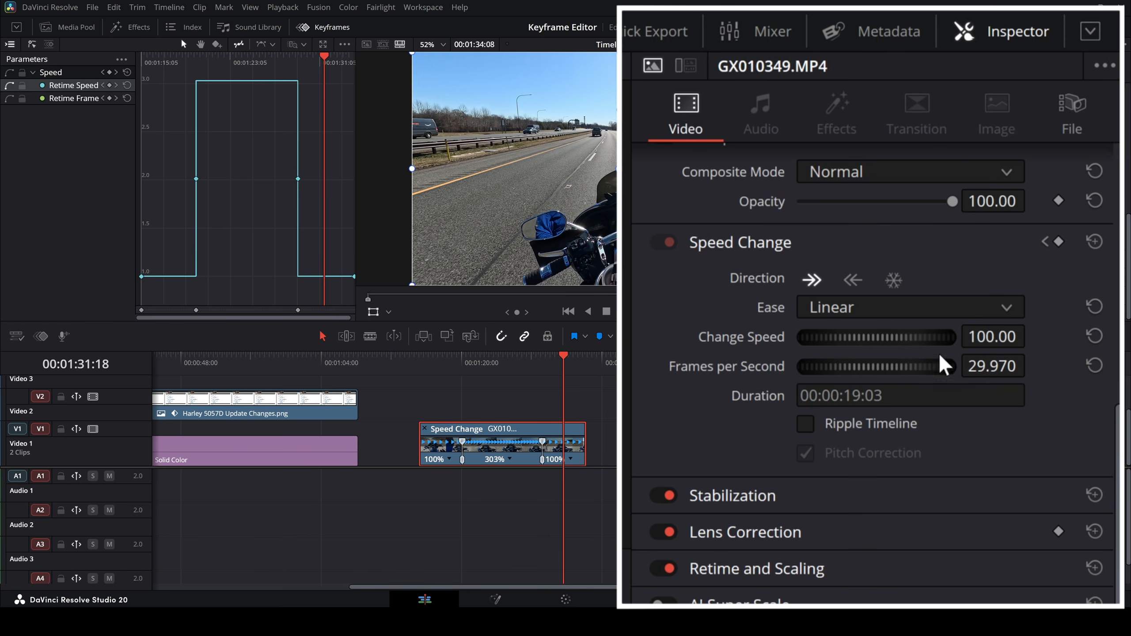
click(434, 362)
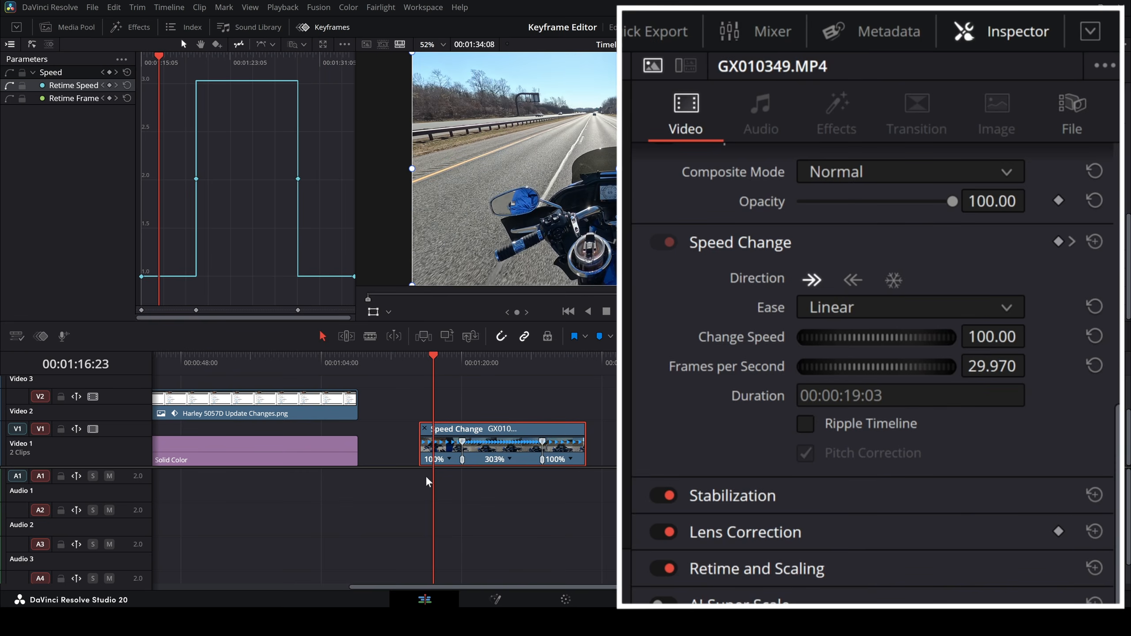
click(497, 362)
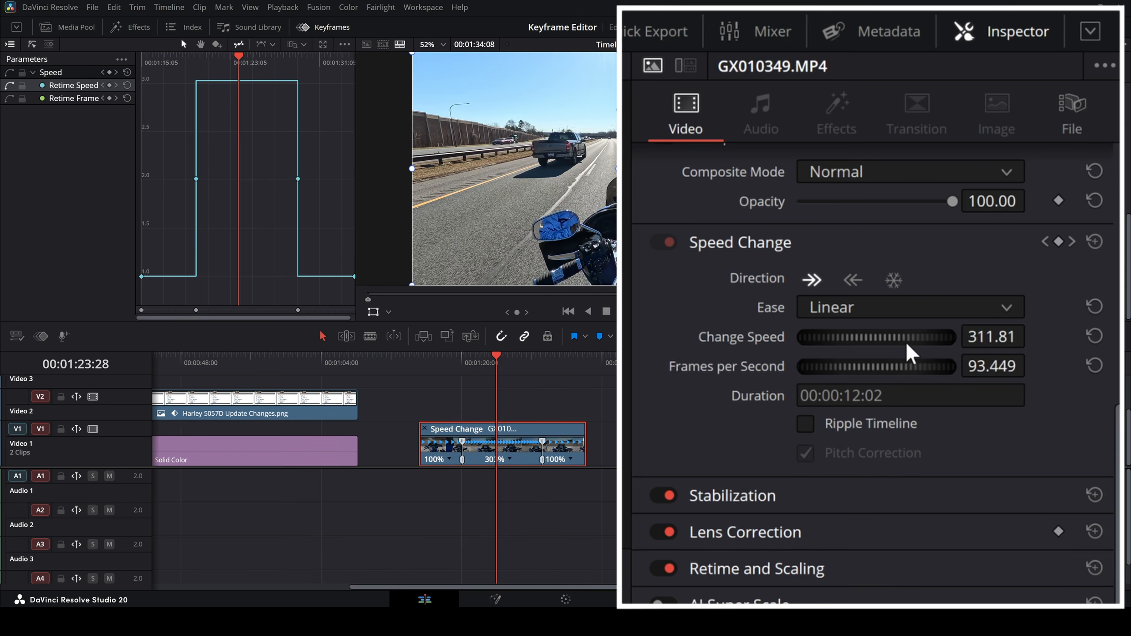
Set the middle segment's Change Speed value to exactly 300
drag(820, 332, 816, 332)
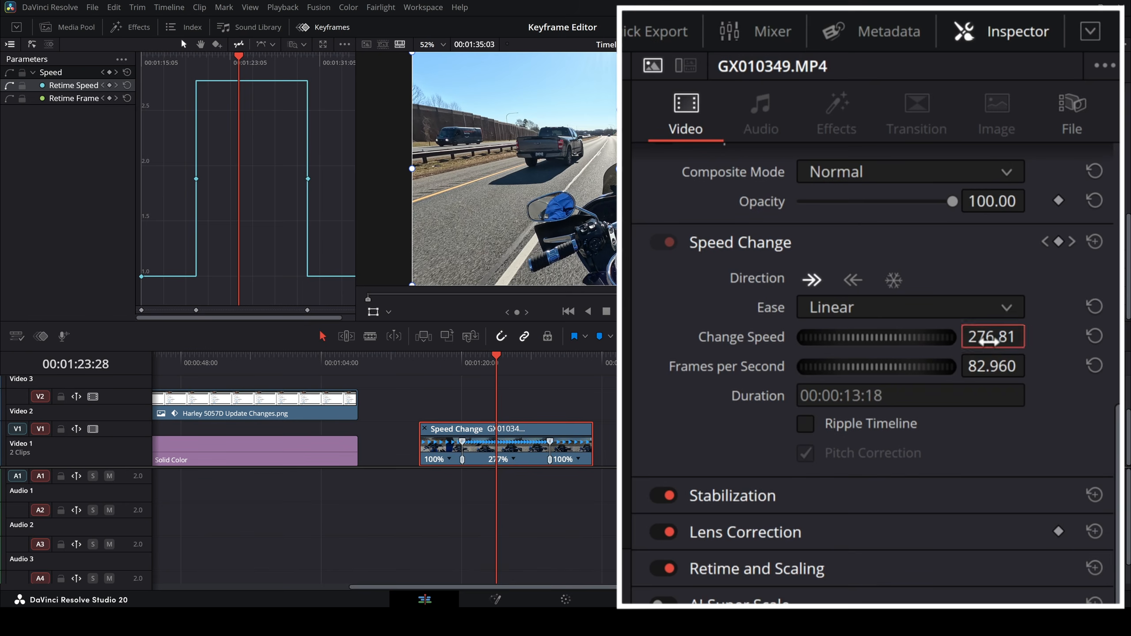
text(300)
key(Return)
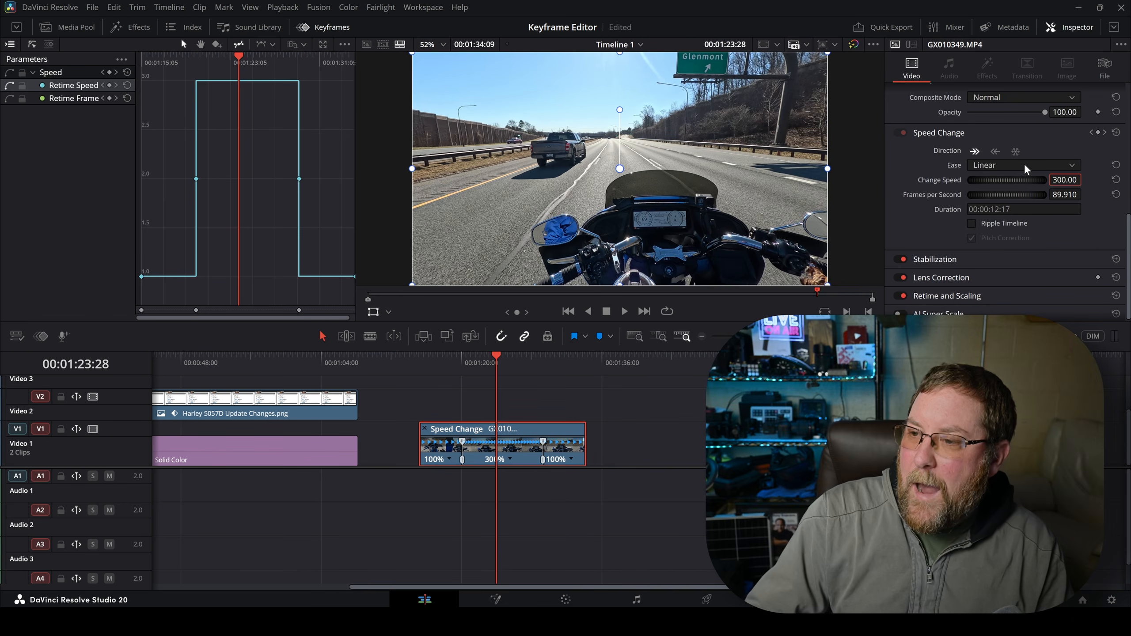
Select all Retime Speed keyframes and apply smooth easing to round the curve's corners
mouse_move(225, 81)
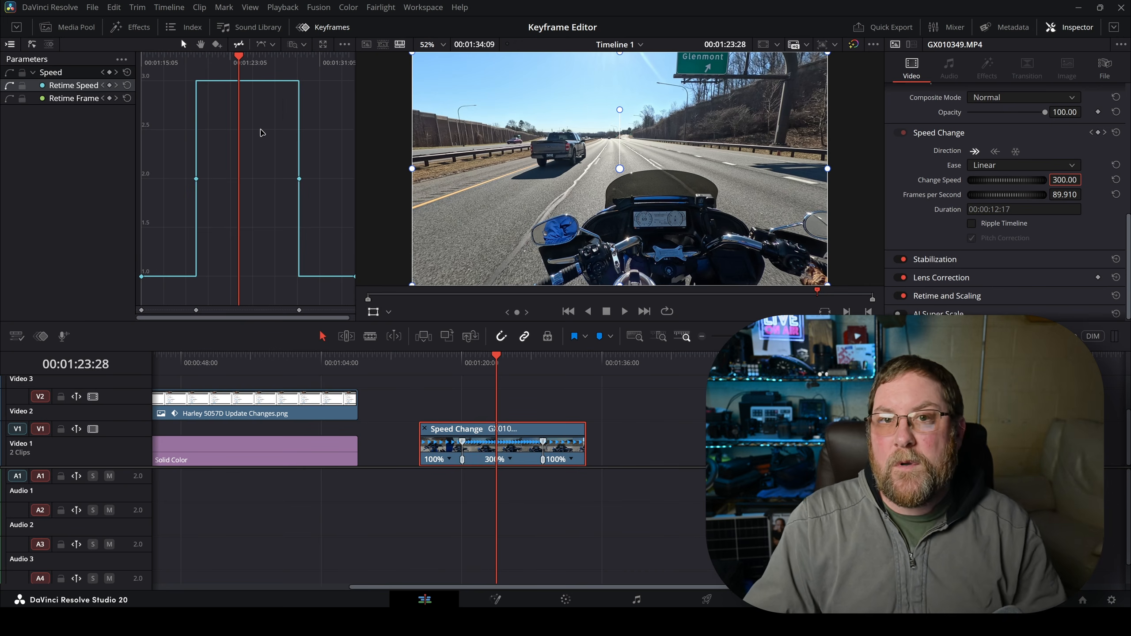
click(264, 145)
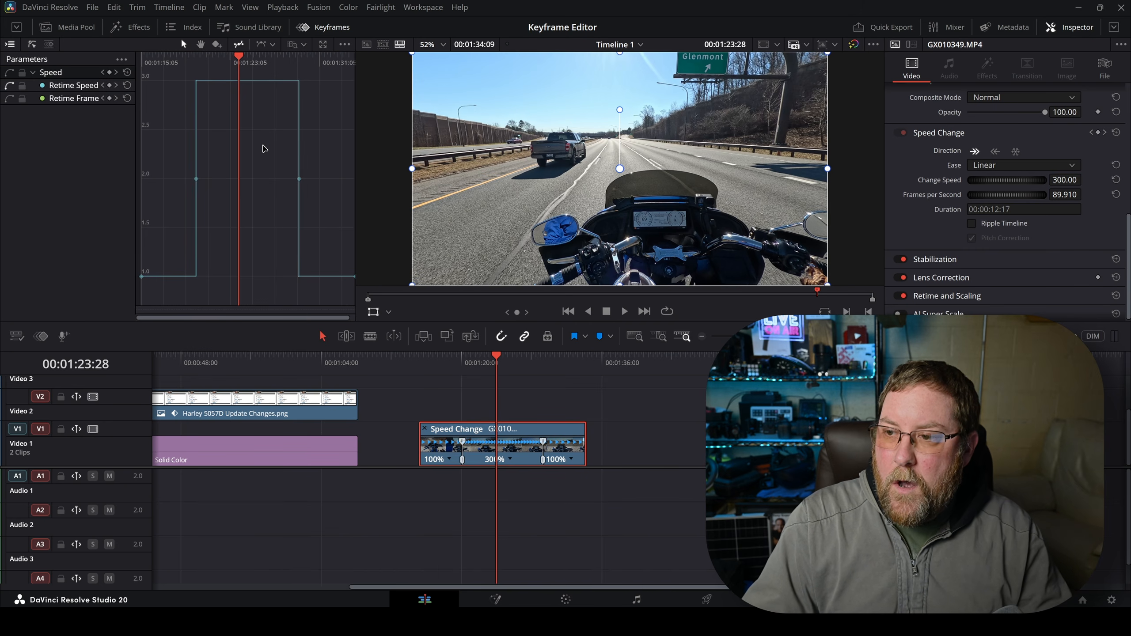
click(264, 145)
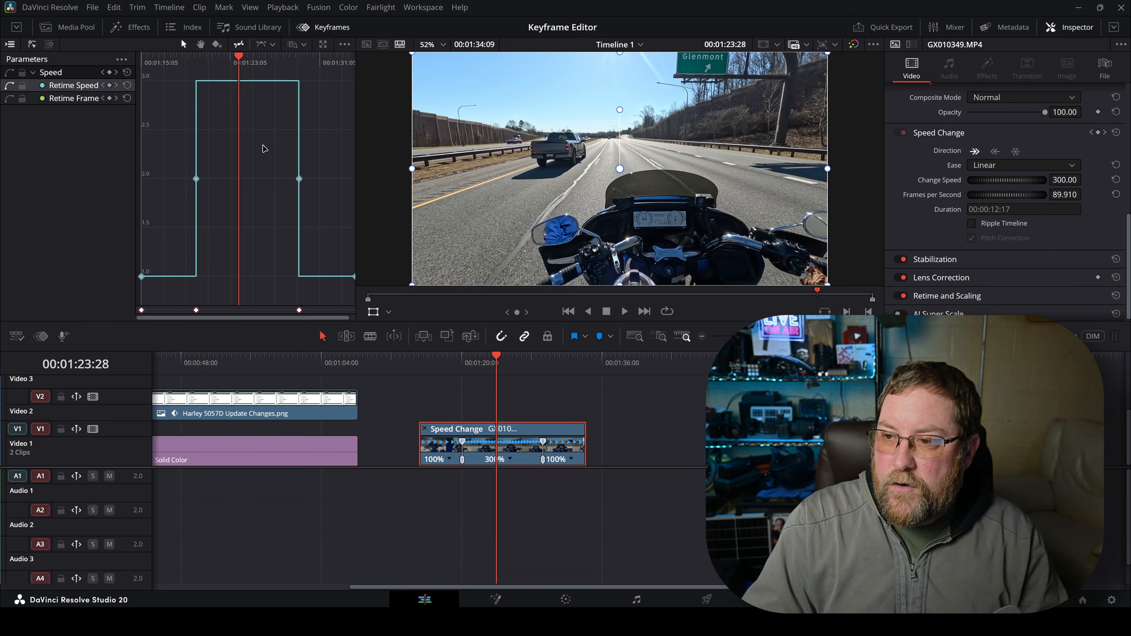
click(259, 42)
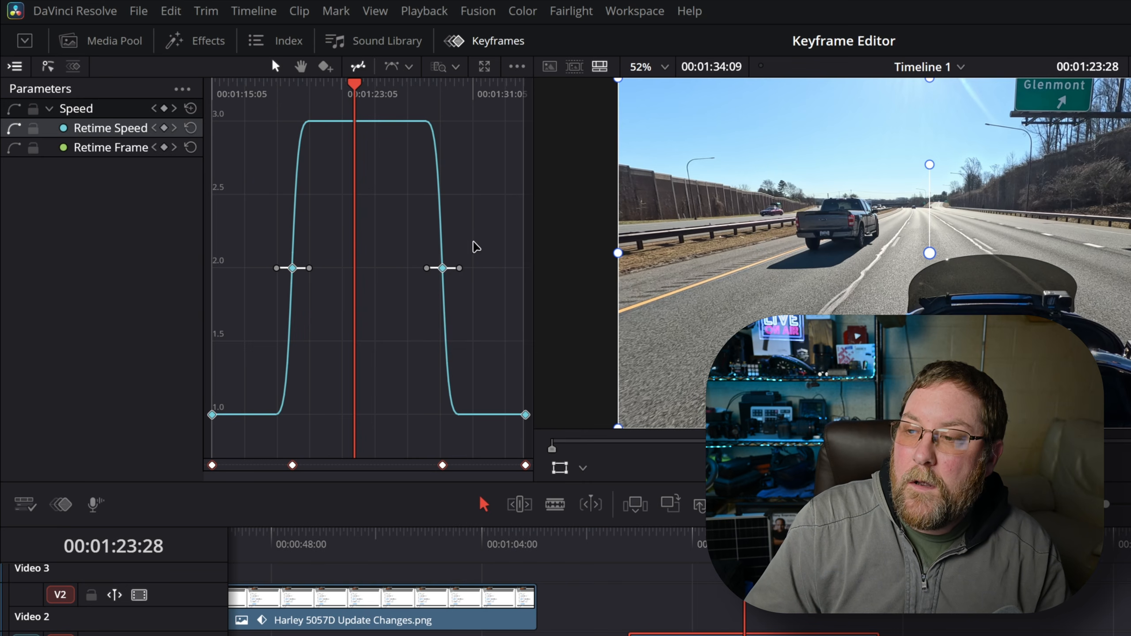
drag(460, 267, 483, 268)
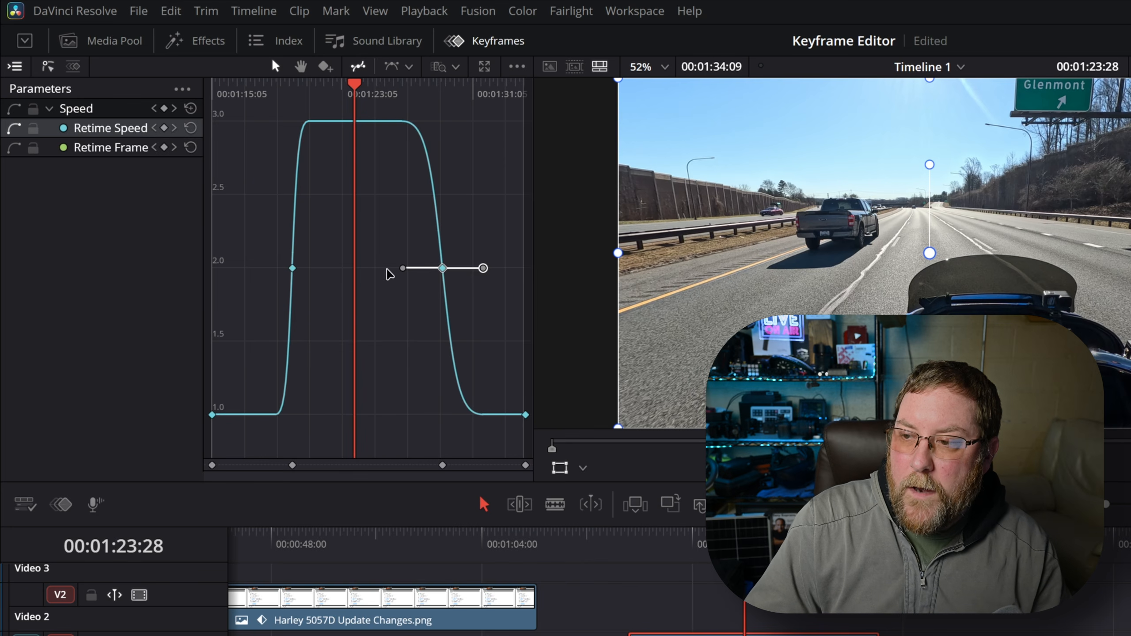
key(ctrl+z)
click(485, 246)
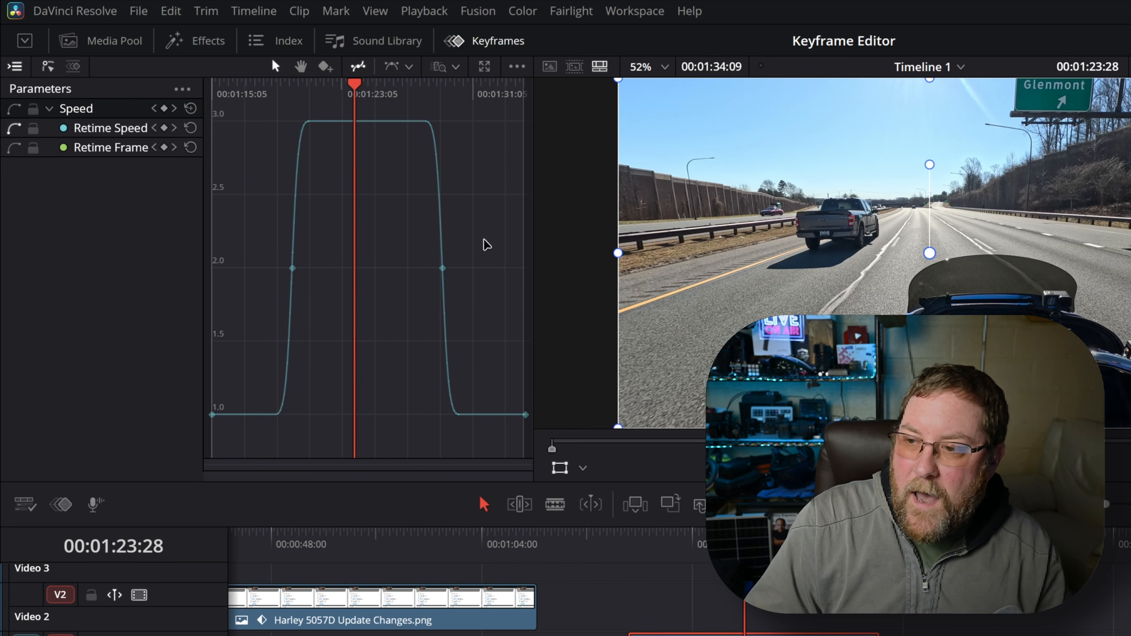
Select both middle Retime Speed keyframes and lengthen their ease handles together until they nearly reach the clip's ends
drag(397, 269, 253, 292)
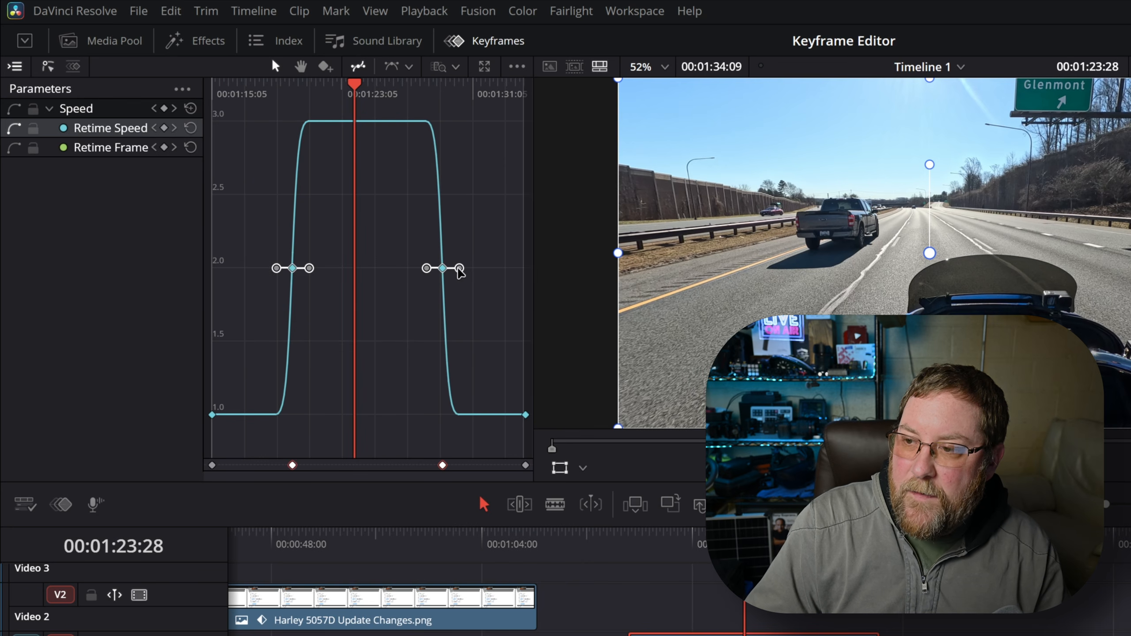
drag(470, 268, 538, 276)
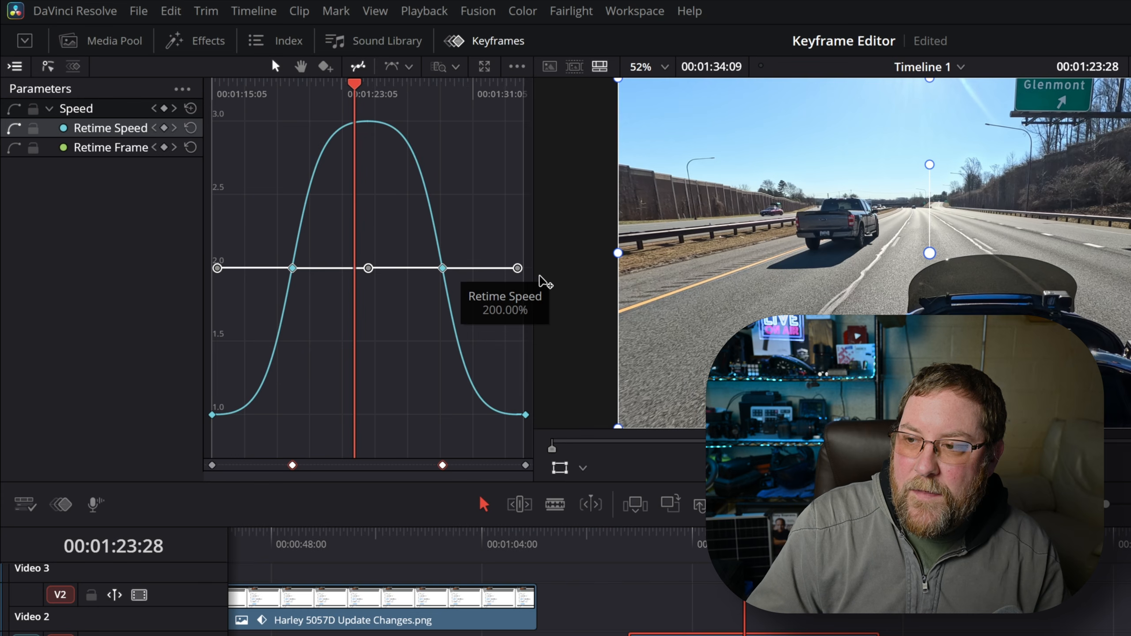
mouse_move(540, 276)
mouse_down()
mouse_move(479, 269)
mouse_move(542, 268)
mouse_up()
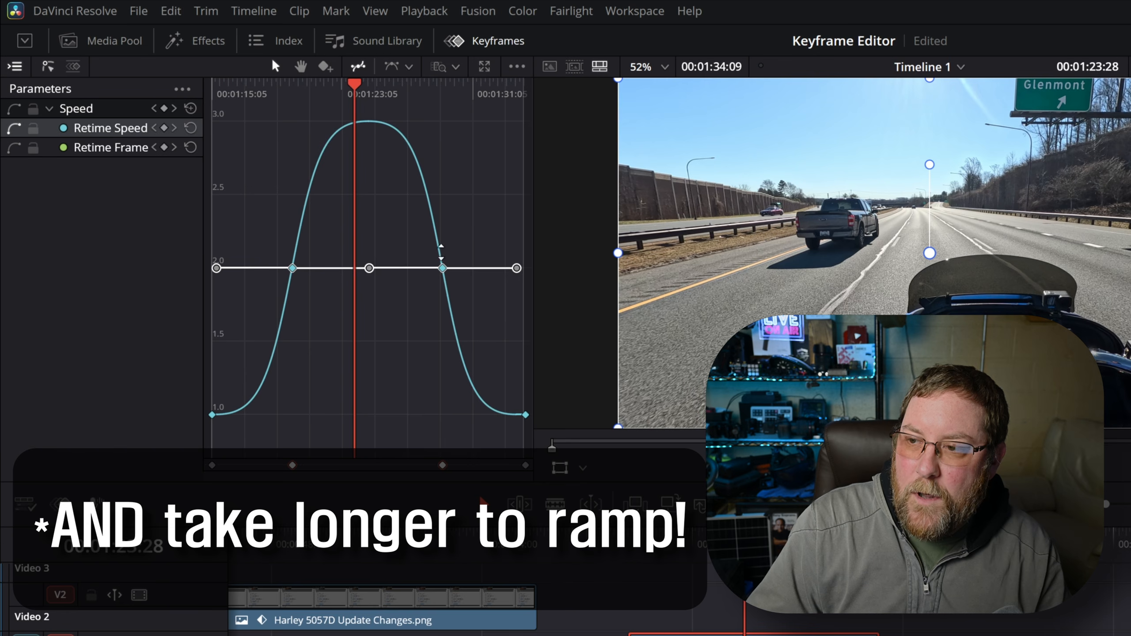
mouse_move(366, 124)
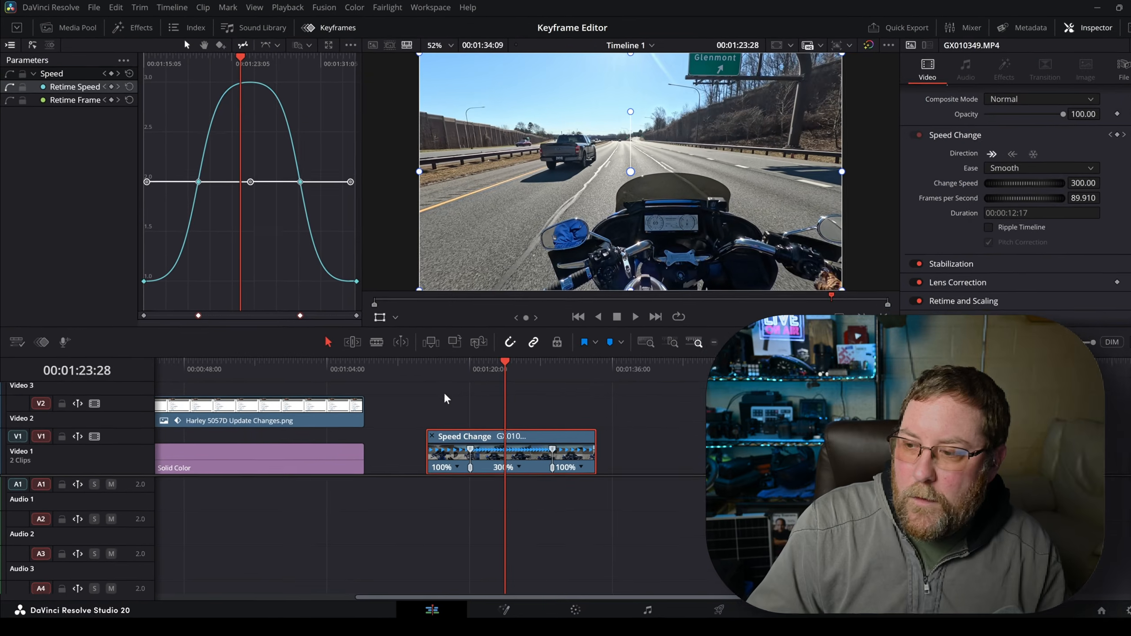
Undo the handle lengthening and play the clip with the steeper speed ramps from 00:01:15:05 for comparison
click(446, 399)
key(ctrl+z)
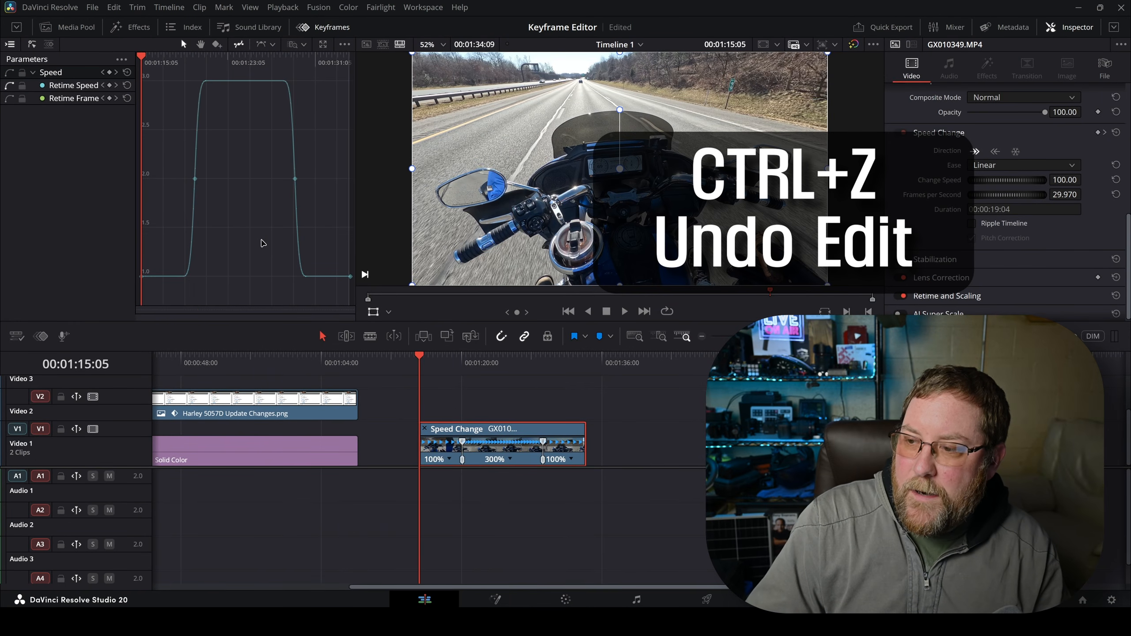
click(444, 394)
key(space)
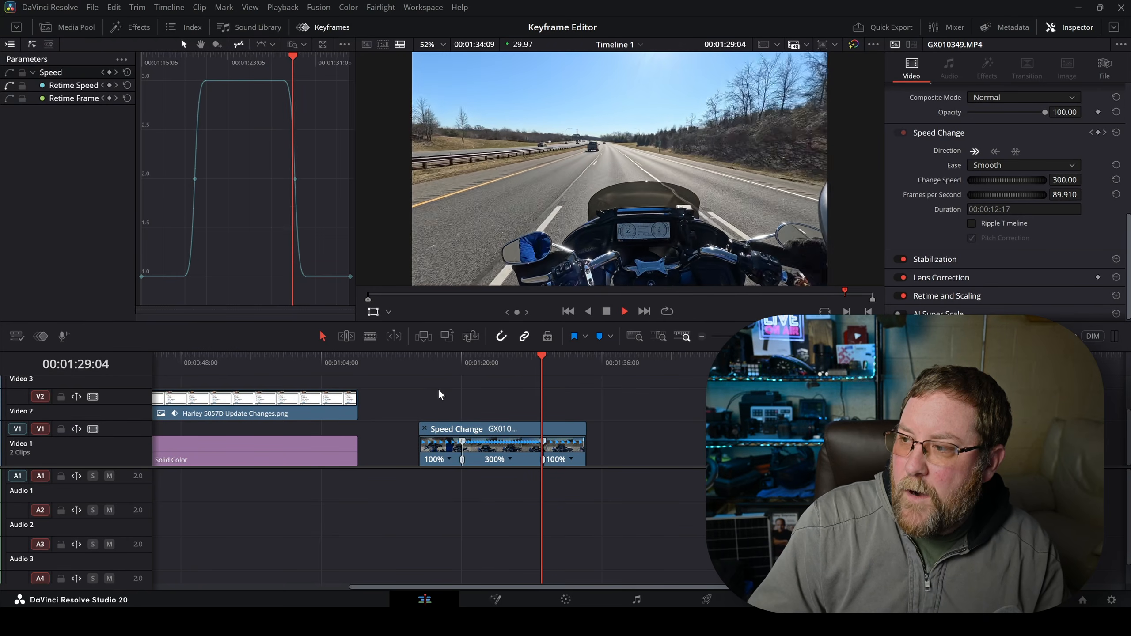
key(space)
Redo the lengthened ease handles and play the clip with the gradual speed ramp from 00:01:15:05
key(ctrl+shift+z)
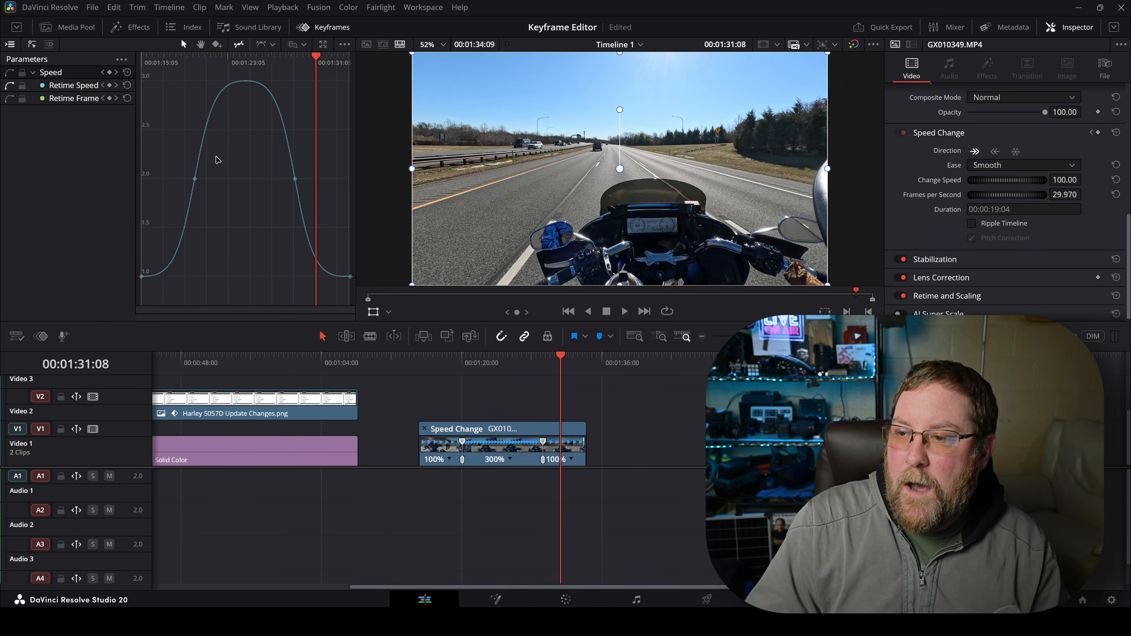
click(419, 359)
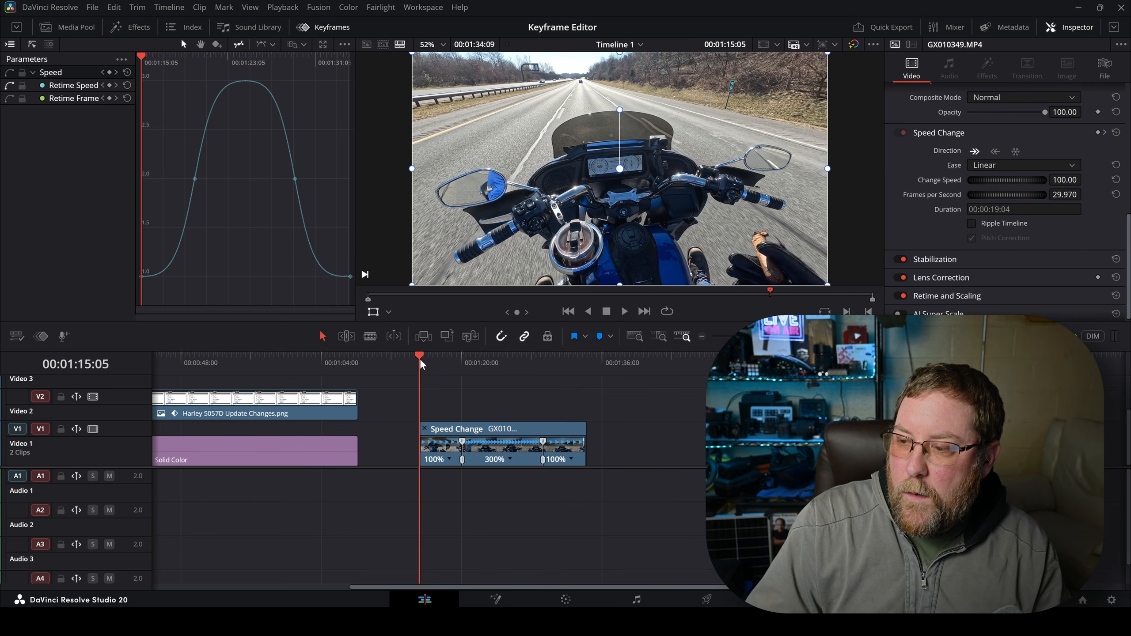
key(space)
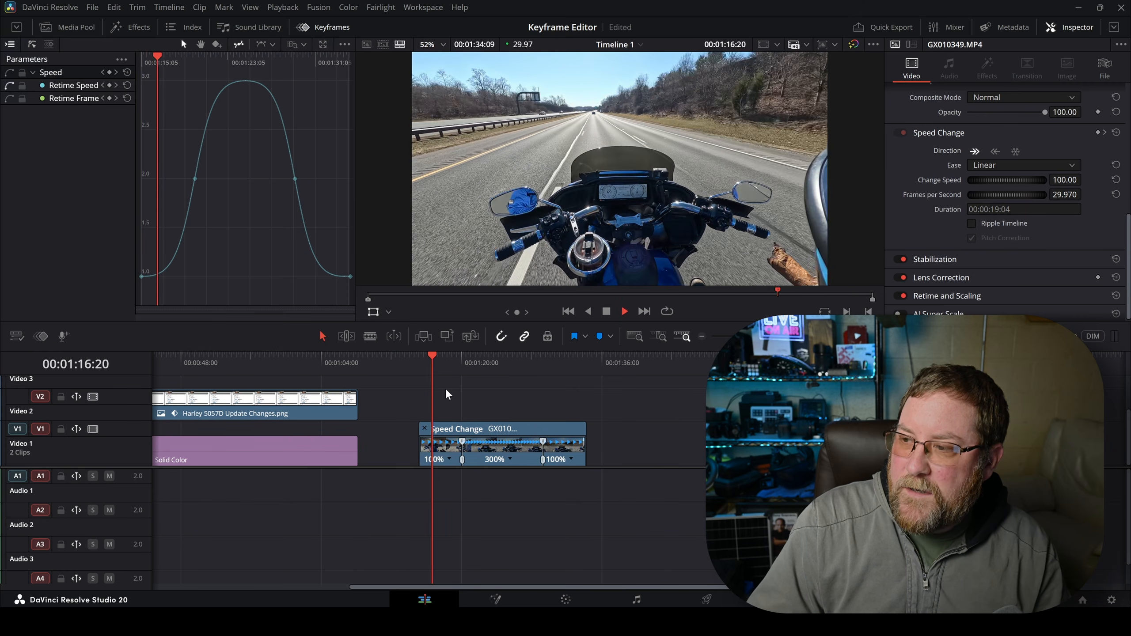